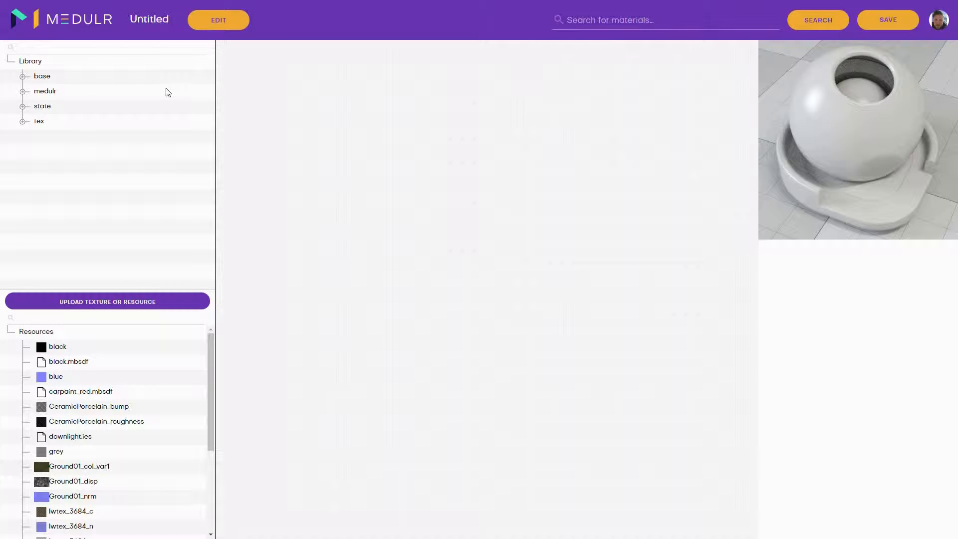
Step: Search the library for "flex" and place a flex_material node in the graph
{"action": "left_click", "coordinate": [186, 47]}
{"action": "type", "text": "flex"}
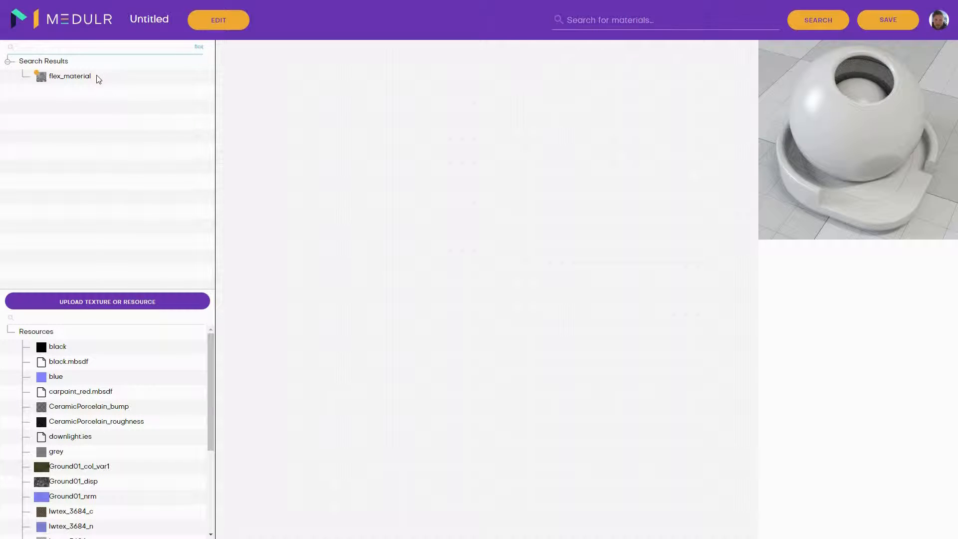
{"action": "left_click_drag", "start_coordinate": [97, 77], "coordinate": [555, 250]}
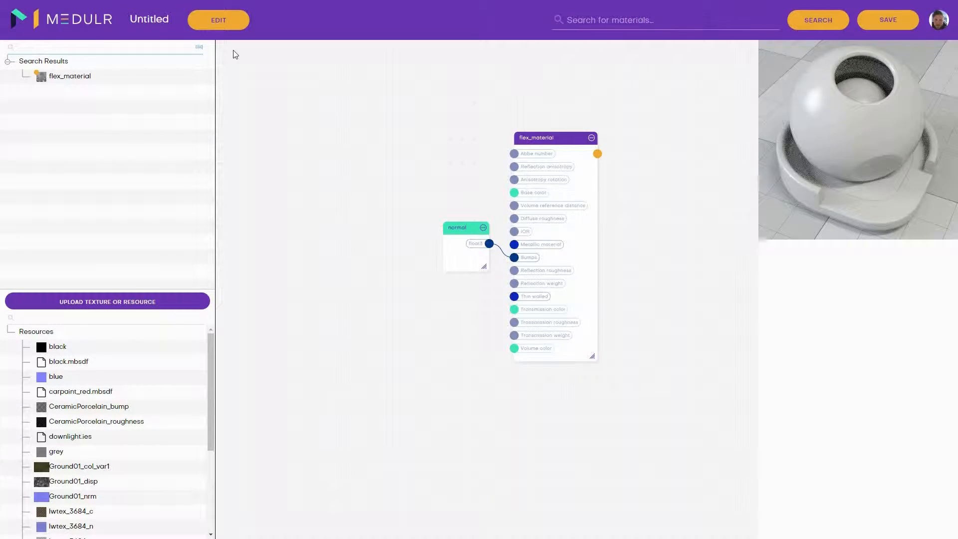
Step: Find tile_texture in the library, add it beside flex_material, and connect its colour output to the material's Base color
{"action": "type", "text": "tile"}
{"action": "left_click_drag", "start_coordinate": [328, 177], "coordinate": [353, 209]}
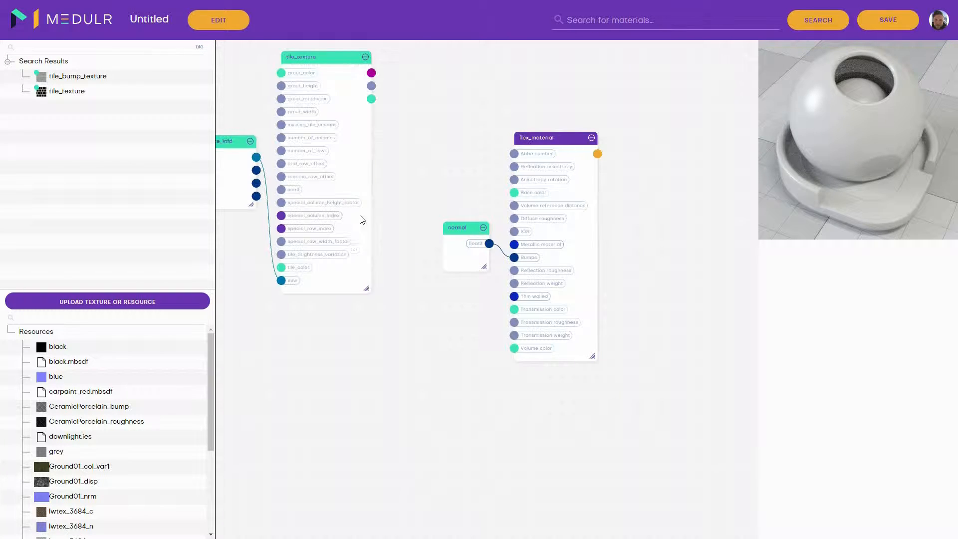
{"action": "left_click_drag", "start_coordinate": [497, 200], "coordinate": [612, 276]}
Step: Set the tile_texture node's grout color to light beige, hex E9DCC5
{"action": "left_click", "coordinate": [474, 165]}
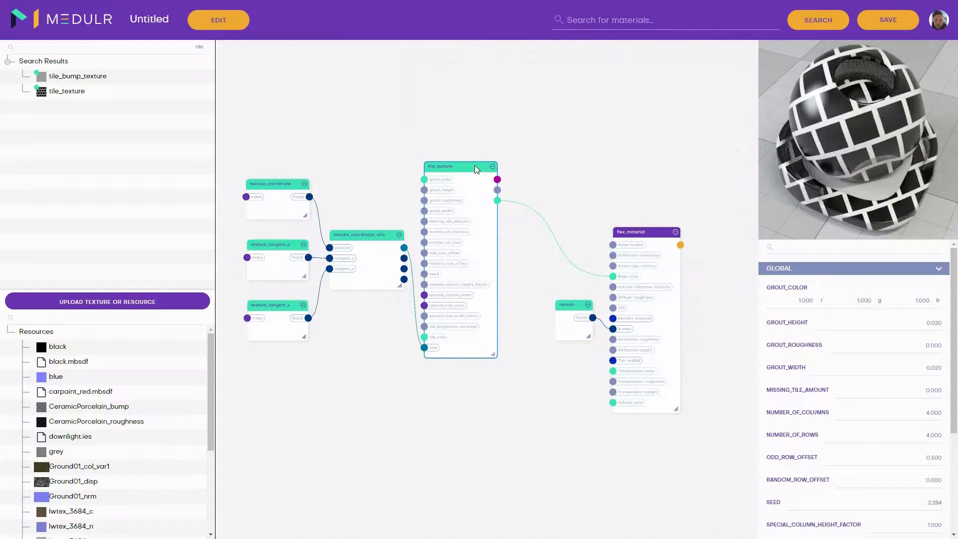
{"action": "left_click", "coordinate": [820, 287]}
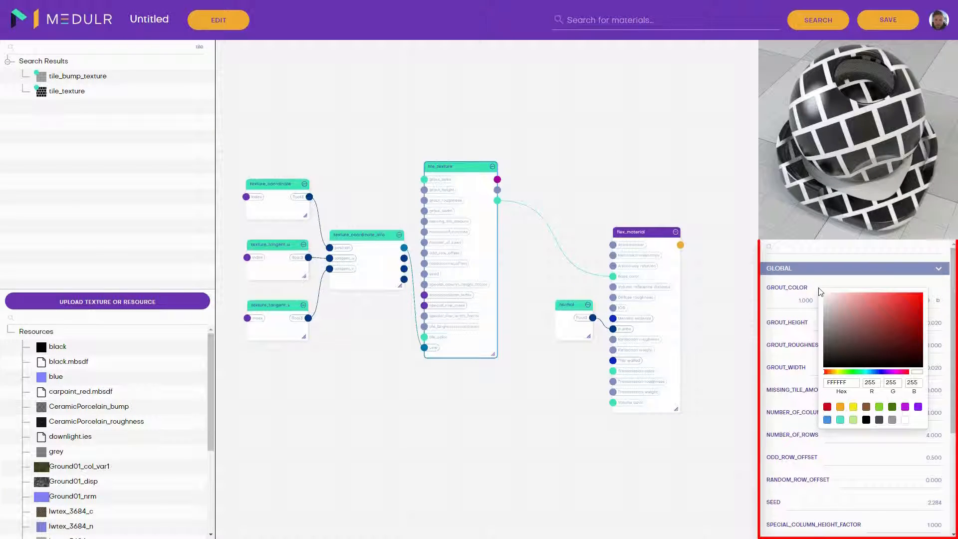
{"action": "left_click", "coordinate": [841, 407]}
{"action": "left_click_drag", "start_coordinate": [857, 305], "coordinate": [839, 298]}
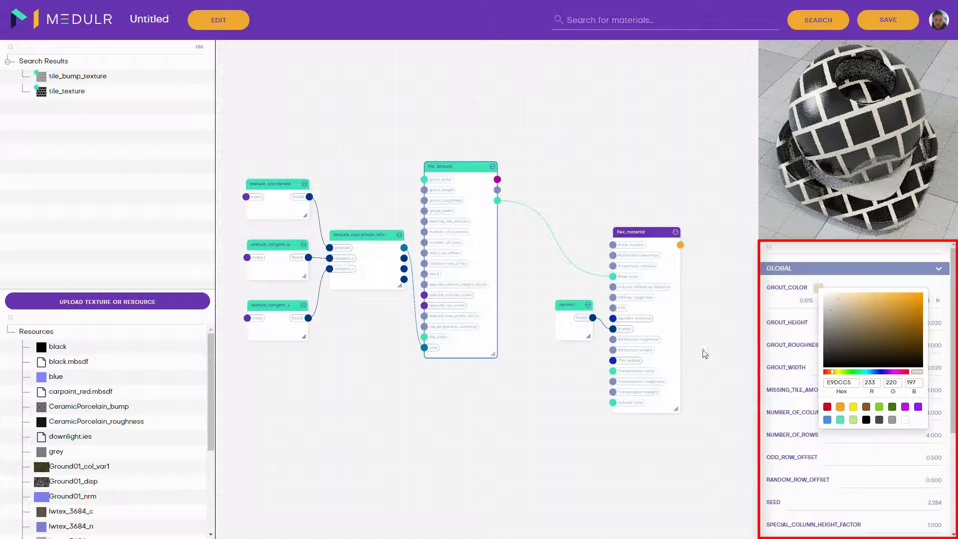
Step: Set tile_texture's grout height to 0.005, grout roughness to 0.010 and grout width to 0.005
{"action": "left_click", "coordinate": [763, 323]}
{"action": "left_click_drag", "start_coordinate": [919, 324], "coordinate": [945, 319]}
{"action": "type", "text": "0.005"}
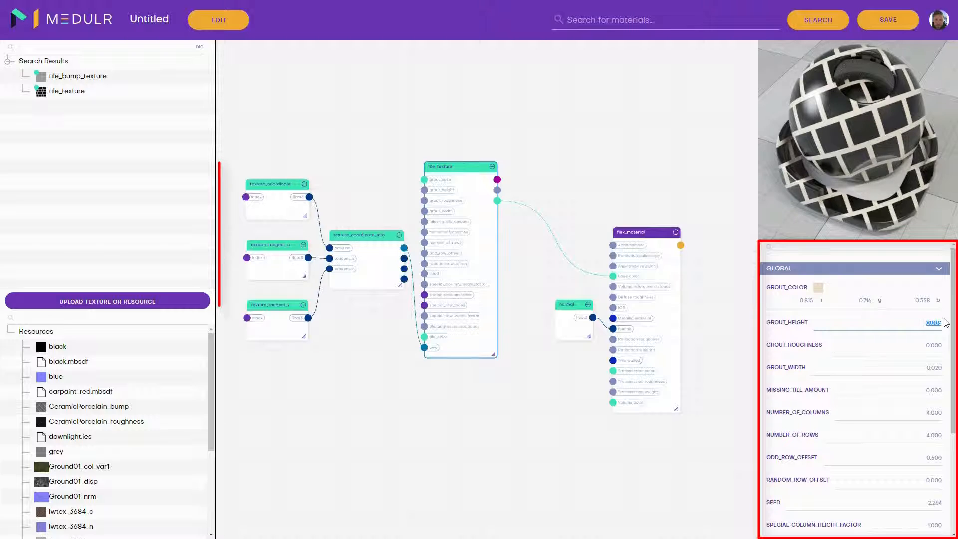
{"action": "key", "text": "Tab"}
{"action": "type", "text": "0"}
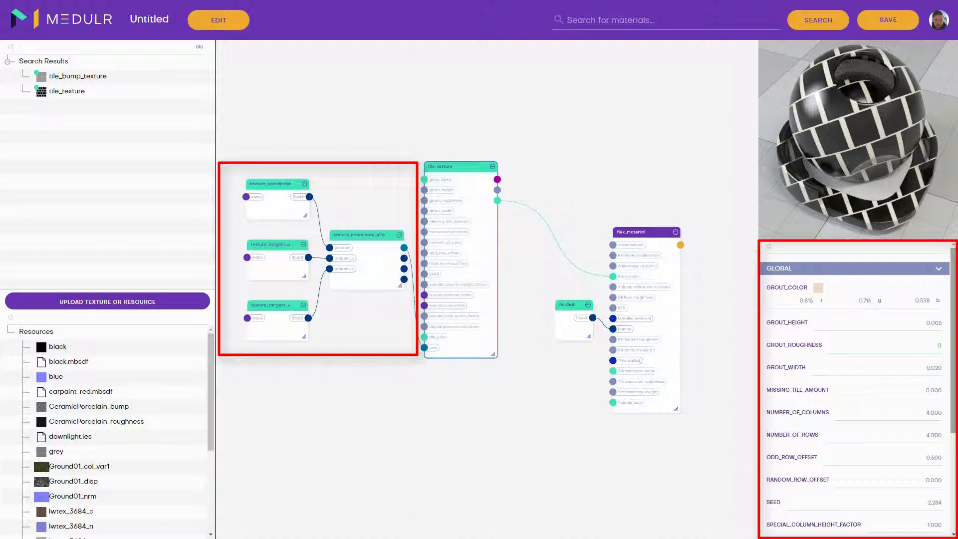
{"action": "type", "text": ".010"}
{"action": "key", "text": "Tab"}
{"action": "type", "text": "0"}
{"action": "key", "text": "Return"}
Step: Set the number of rows of tile_texture to 2
{"action": "left_click", "coordinate": [921, 434]}
{"action": "type", "text": "2"}
{"action": "key", "text": "Return"}
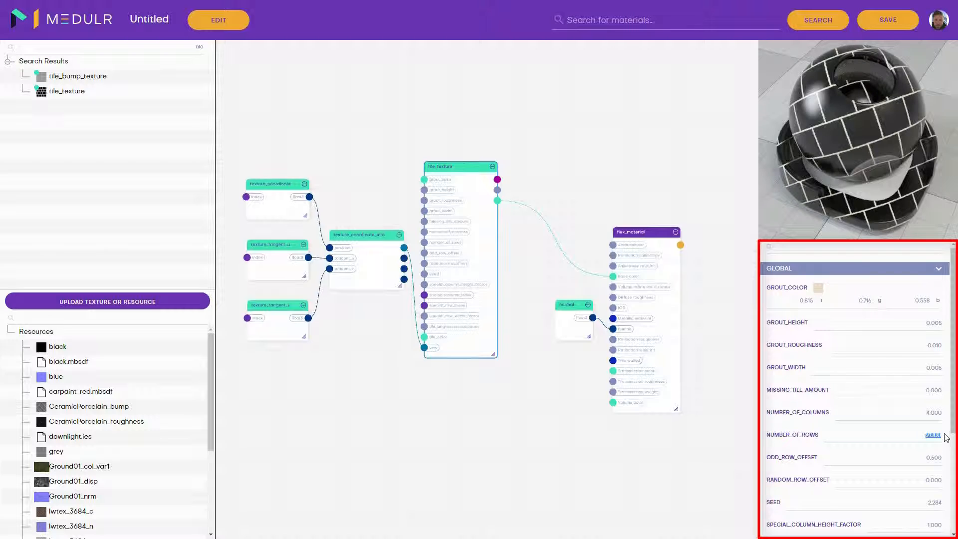
Step: Set the tile color of tile_texture to dark blue, hex 0F3F77
{"action": "scroll", "coordinate": [953, 429], "scroll_direction": "down", "scroll_amount": 3}
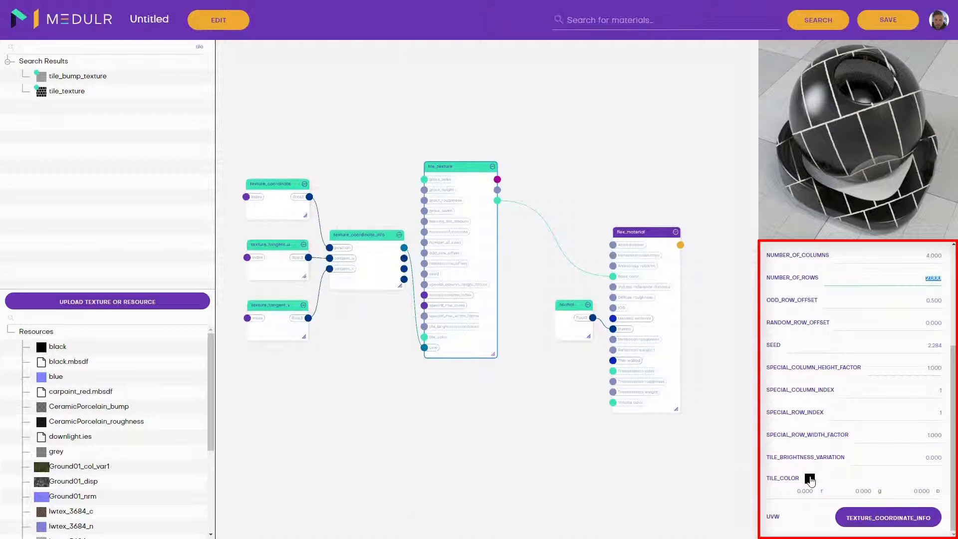
{"action": "left_click", "coordinate": [809, 479]}
{"action": "left_click", "coordinate": [865, 482]}
{"action": "left_click_drag", "start_coordinate": [873, 457], "coordinate": [903, 443]}
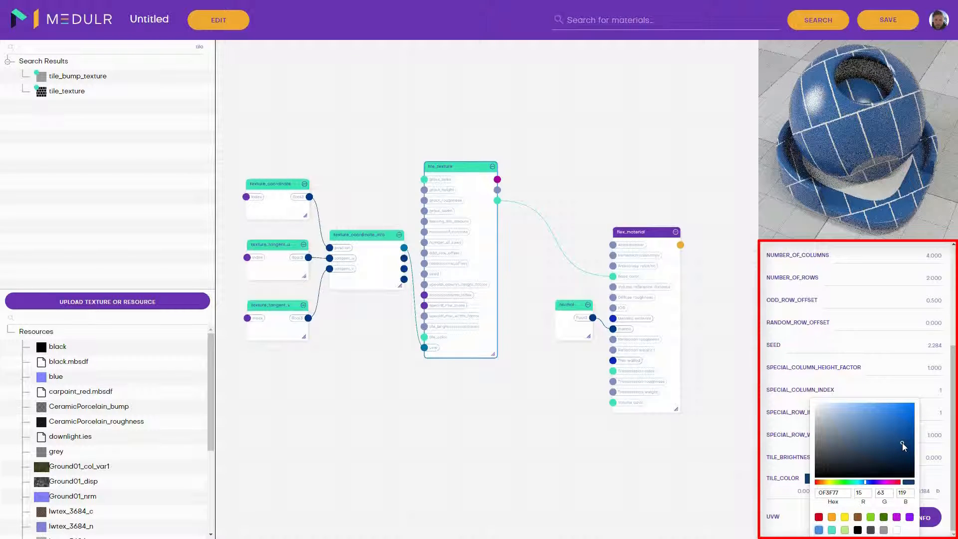
{"action": "left_click", "coordinate": [699, 456]}
Step: Add a tile_bump_texture node below tile_texture and connect its output to flex_material's Bumps input
{"action": "scroll", "coordinate": [684, 456], "scroll_direction": "down", "scroll_amount": 1}
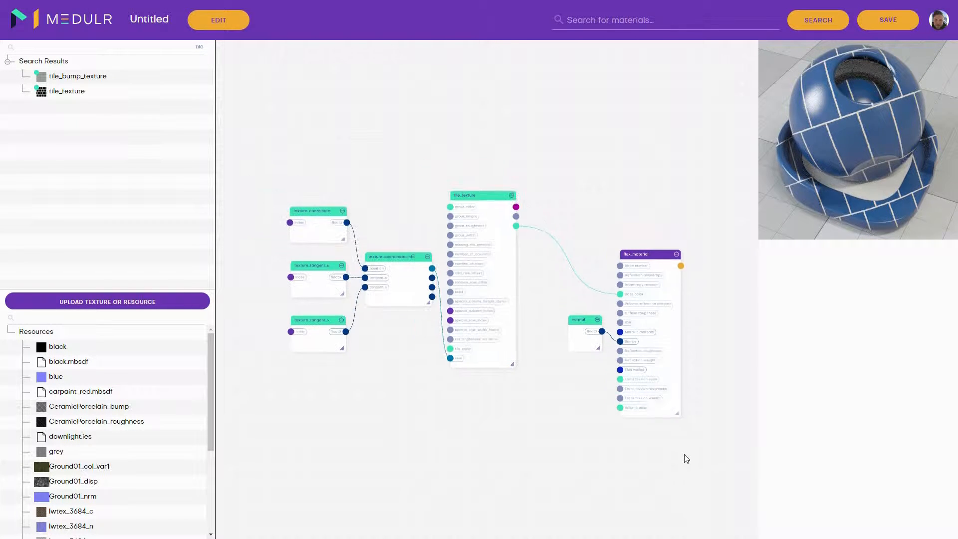
{"action": "left_click_drag", "start_coordinate": [684, 456], "coordinate": [603, 415]}
{"action": "left_click_drag", "start_coordinate": [103, 77], "coordinate": [338, 405]}
{"action": "left_click_drag", "start_coordinate": [367, 336], "coordinate": [553, 297]}
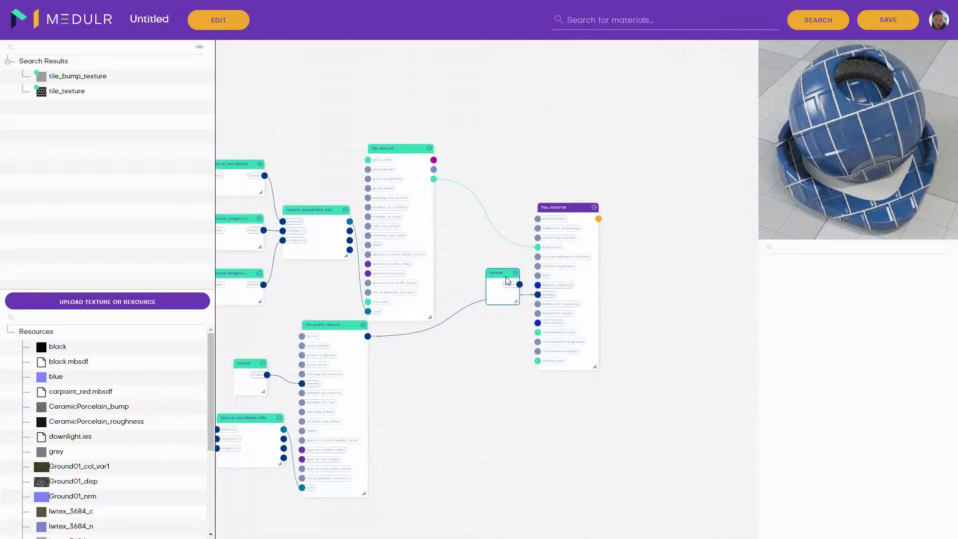
Step: Set the tile_bump_texture node's factor to -10 and its grout height to 0.005
{"action": "left_click", "coordinate": [331, 325]}
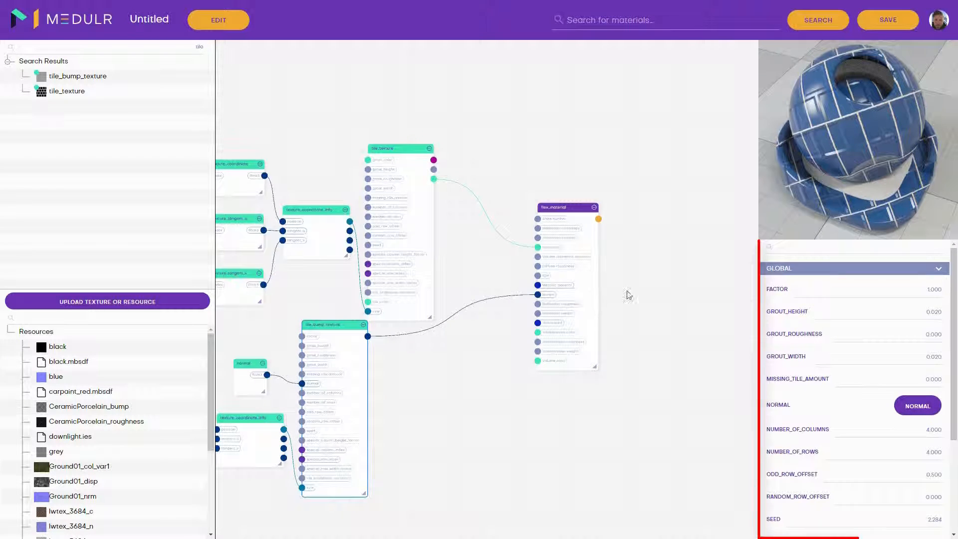
{"action": "left_click_drag", "start_coordinate": [907, 289], "coordinate": [950, 295]}
{"action": "type", "text": "-10"}
{"action": "key", "text": "Return"}
{"action": "left_click_drag", "start_coordinate": [923, 314], "coordinate": [954, 320]}
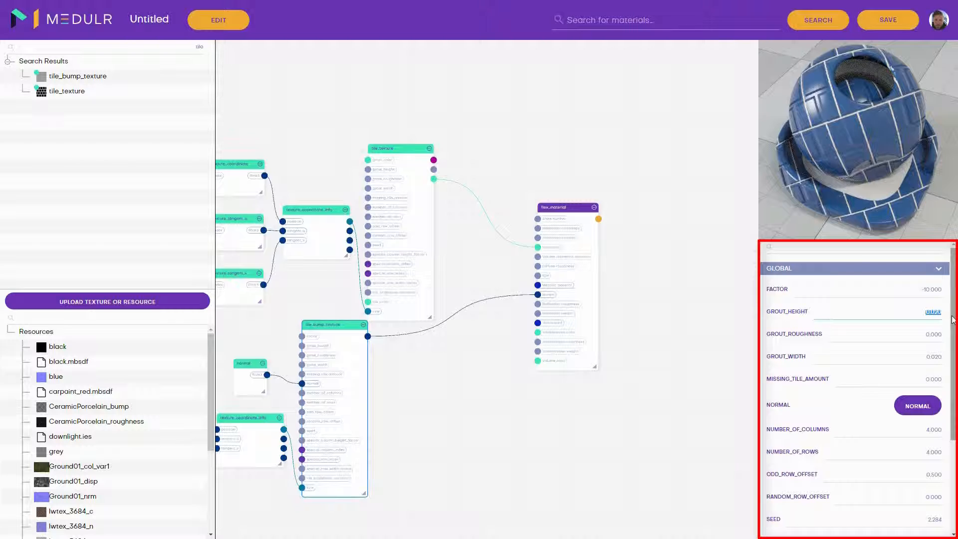
{"action": "type", "text": "0.005"}
{"action": "key", "text": "Return"}
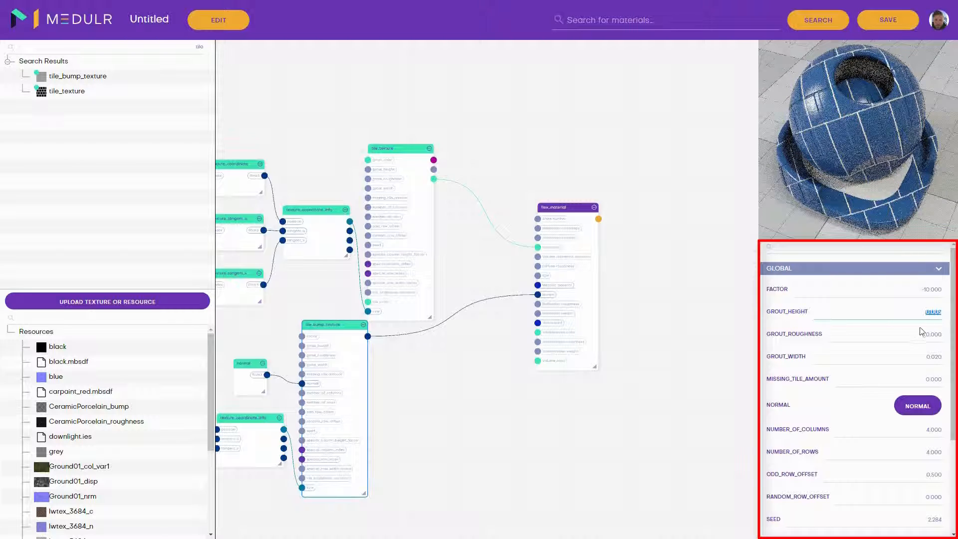
Step: Set tile_bump_texture's grout roughness to 0.010 and grout width to 0.005
{"action": "left_click_drag", "start_coordinate": [925, 332], "coordinate": [940, 335]}
{"action": "type", "text": "0"}
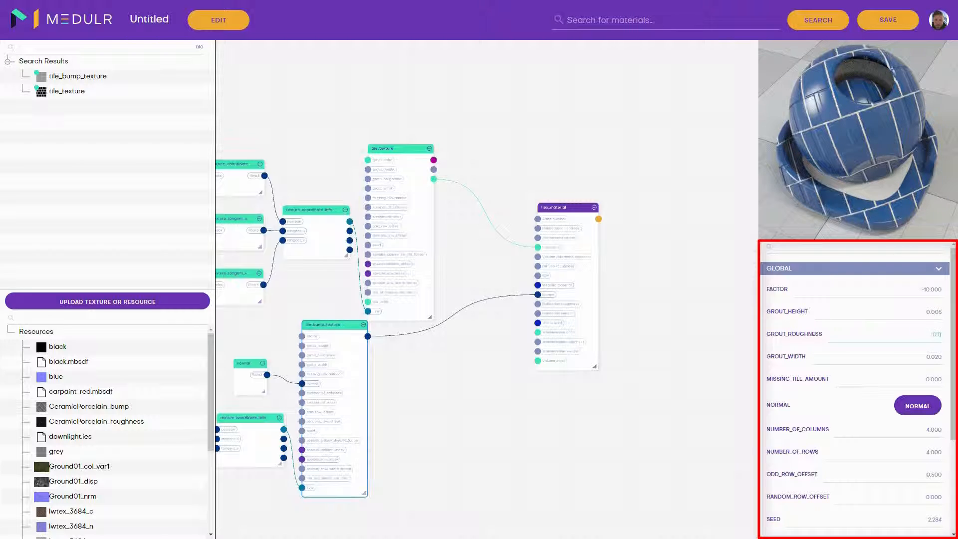
{"action": "key", "text": "Return"}
{"action": "left_click_drag", "start_coordinate": [922, 357], "coordinate": [943, 358]}
{"action": "type", "text": "0.005"}
{"action": "key", "text": "Return"}
Step: Set the number of rows of tile_bump_texture to 2
{"action": "scroll", "coordinate": [917, 356], "scroll_direction": "down", "scroll_amount": 4}
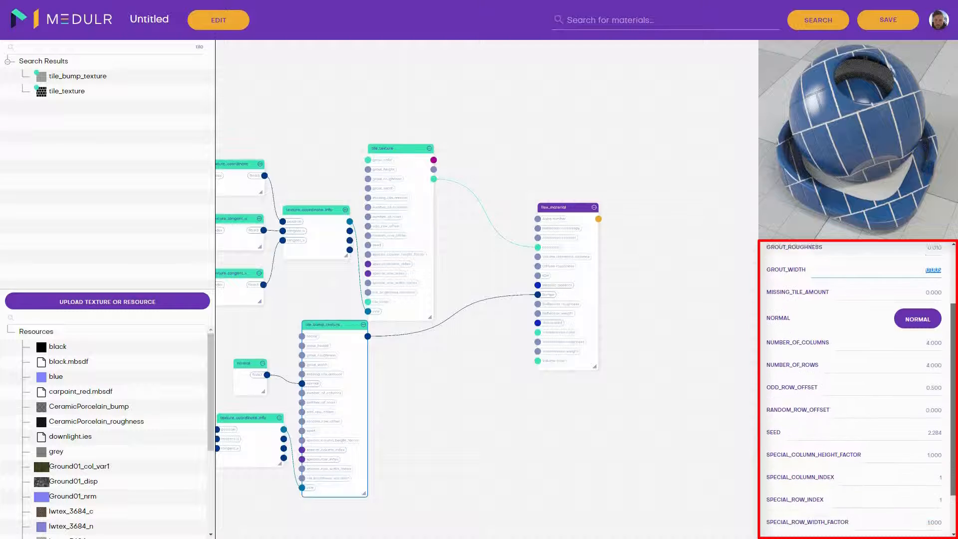
{"action": "left_click_drag", "start_coordinate": [928, 311], "coordinate": [955, 318]}
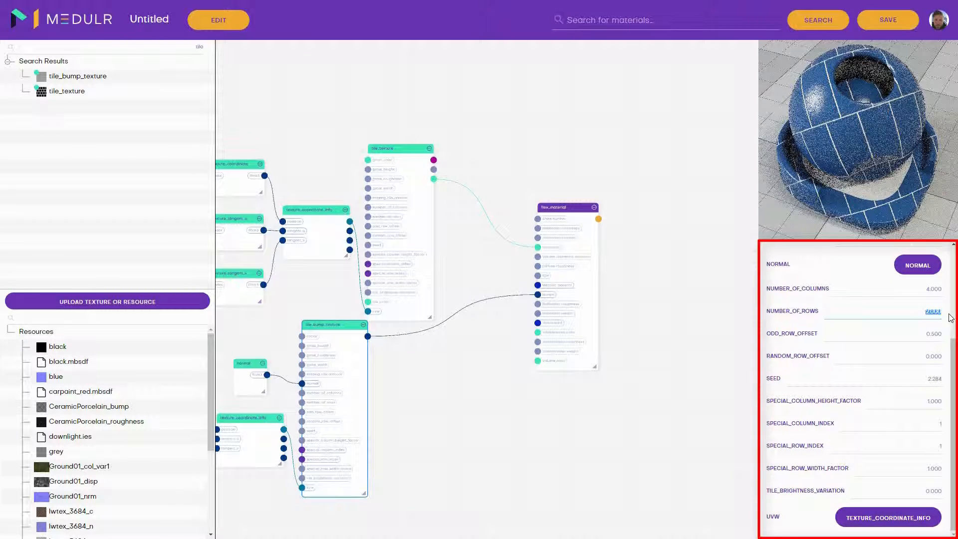
{"action": "left_click", "coordinate": [774, 328]}
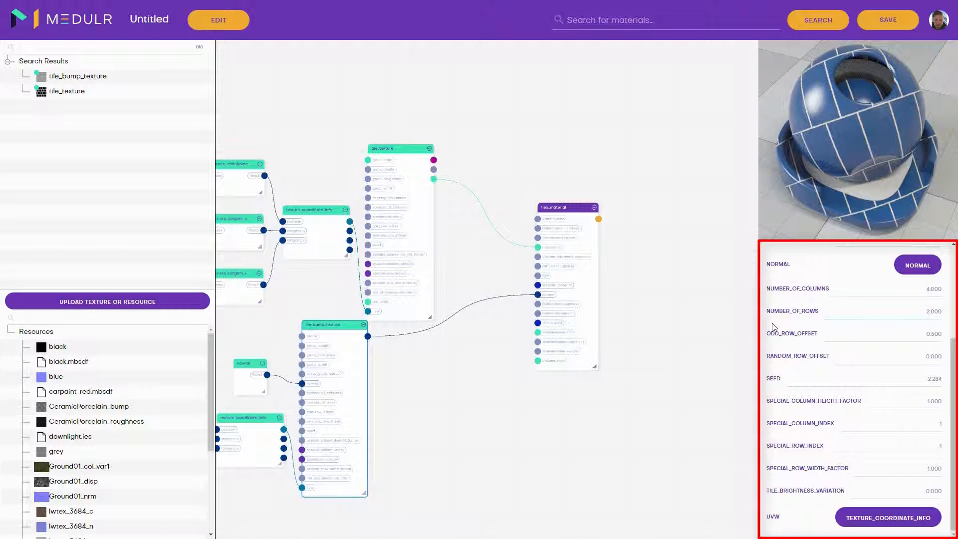
Step: Automatically arrange all nodes of the material graph
{"action": "left_click", "coordinate": [696, 348]}
{"action": "key", "text": "l"}
{"action": "scroll", "coordinate": [696, 348], "scroll_direction": "down", "scroll_amount": 2}
{"action": "scroll", "coordinate": [713, 325], "scroll_direction": "down", "scroll_amount": 3}
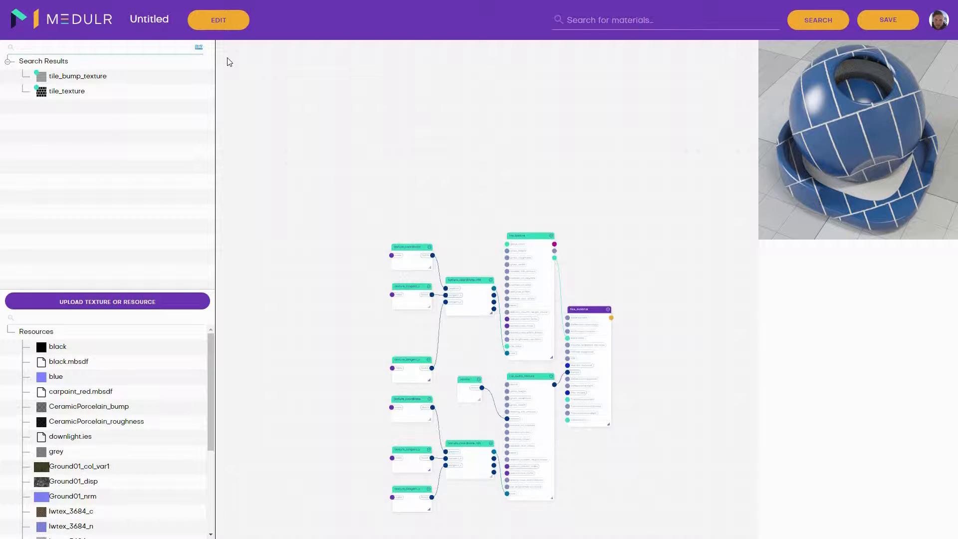
Step: Search the library for "diff" and place a diffuse node above the tile material nodes
{"action": "type", "text": "diff"}
{"action": "left_click", "coordinate": [150, 70]}
{"action": "left_click_drag", "start_coordinate": [60, 76], "coordinate": [559, 174]}
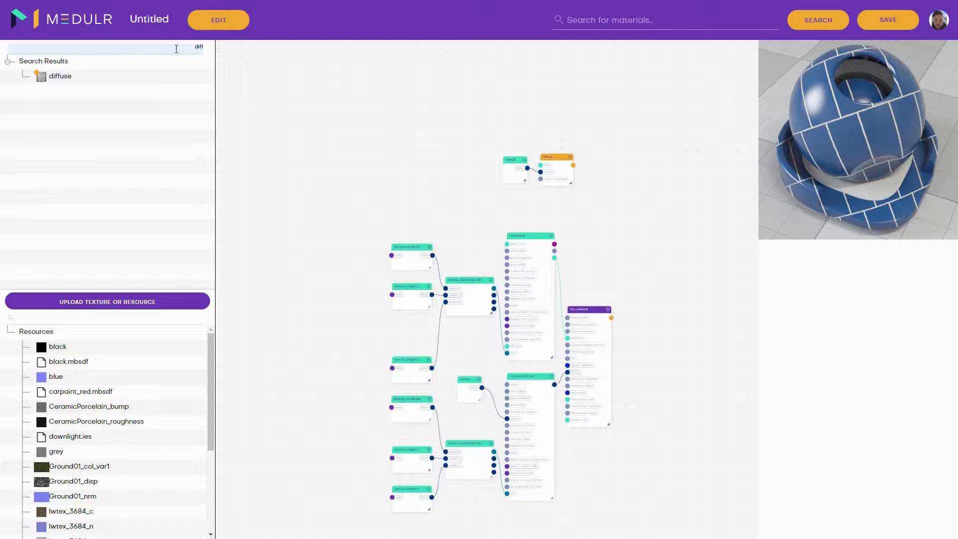
Step: Search the library for "perlin" and place the first perlin_noise_texture to the left of the diffuse node
{"action": "double_click", "coordinate": [199, 47]}
{"action": "type", "text": "perlin"}
{"action": "key", "text": "Return"}
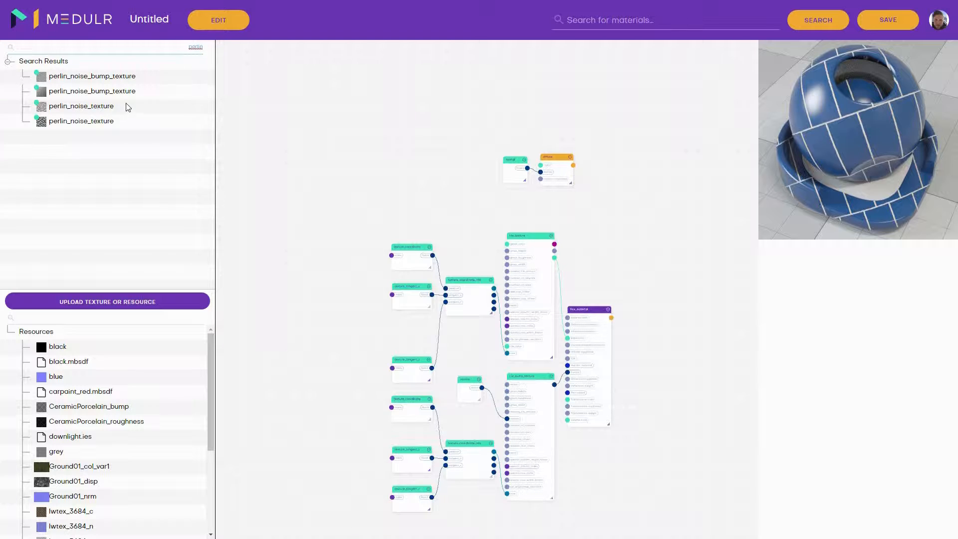
{"action": "left_click_drag", "start_coordinate": [102, 107], "coordinate": [411, 150]}
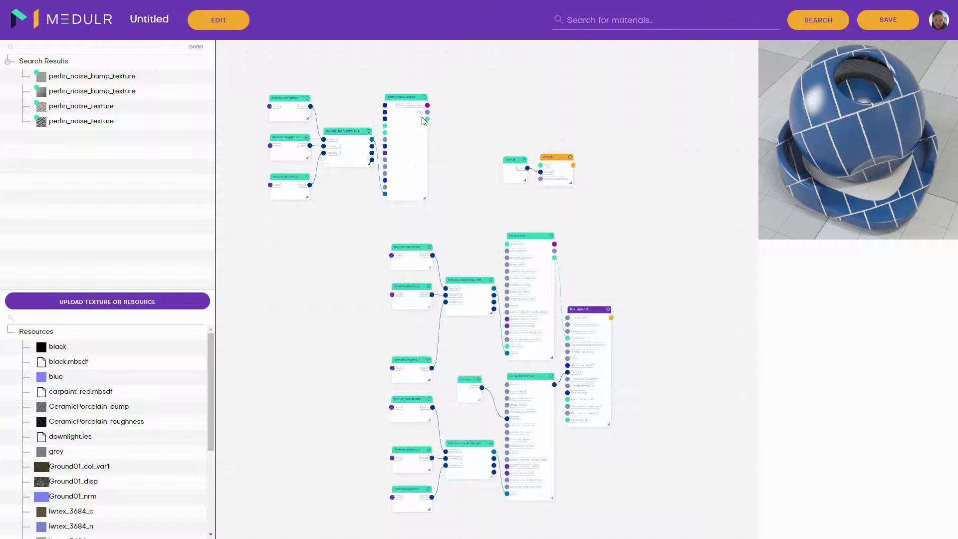
Step: Connect the perlin_noise_texture colour output to the diffuse node's color and make diffuse the root material
{"action": "left_click_drag", "start_coordinate": [428, 119], "coordinate": [542, 166]}
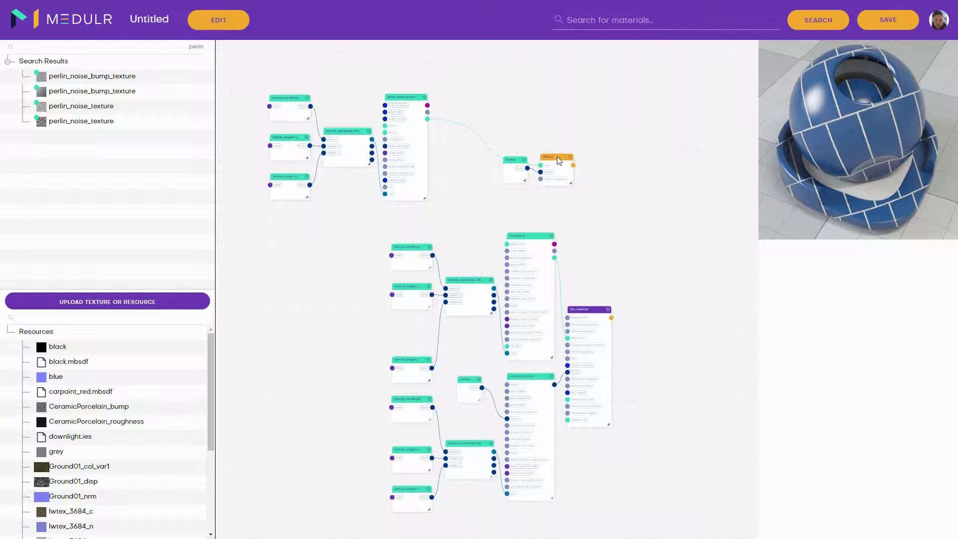
{"action": "left_click", "coordinate": [558, 159]}
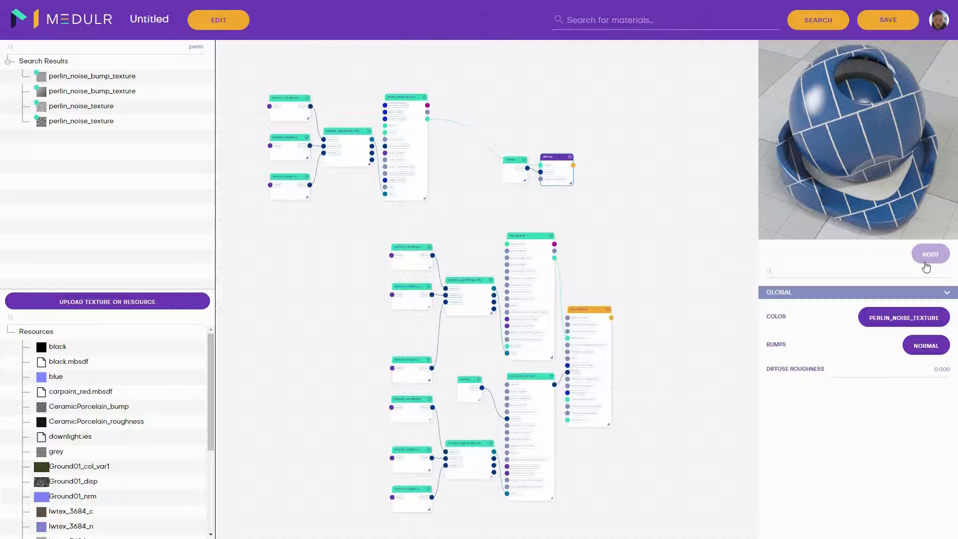
Step: Enable absolute noise on the perlin_noise_texture node and set its noise bands to 10
{"action": "left_click", "coordinate": [418, 105]}
{"action": "left_click", "coordinate": [936, 286]}
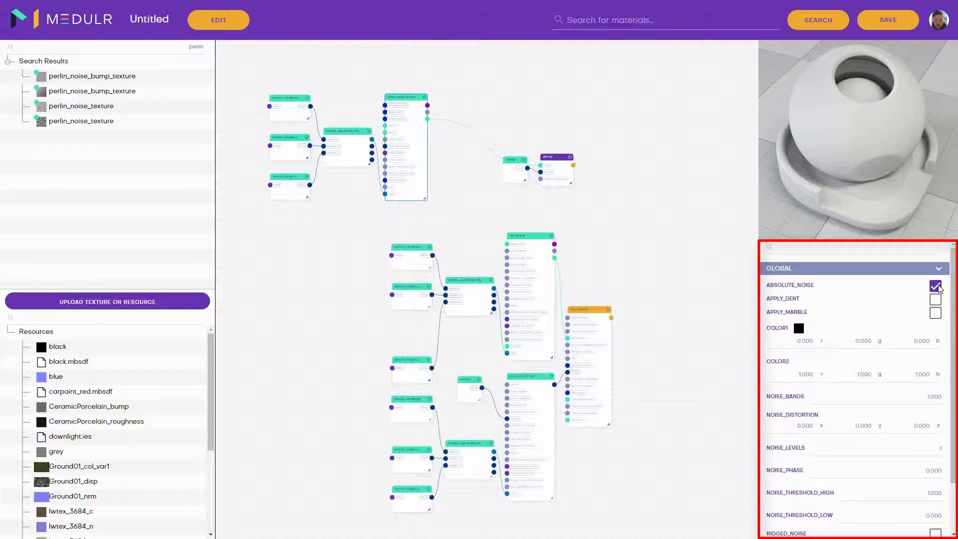
{"action": "double_click", "coordinate": [935, 397]}
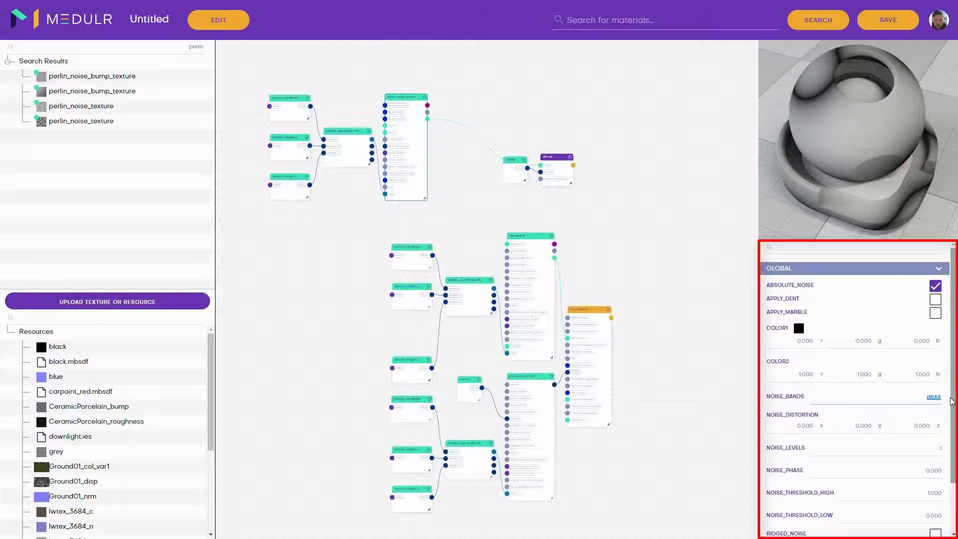
{"action": "type", "text": "10"}
{"action": "key", "text": "Return"}
Step: Set perlin_noise_texture's noise levels to 7 and noise phase to 8
{"action": "double_click", "coordinate": [940, 448]}
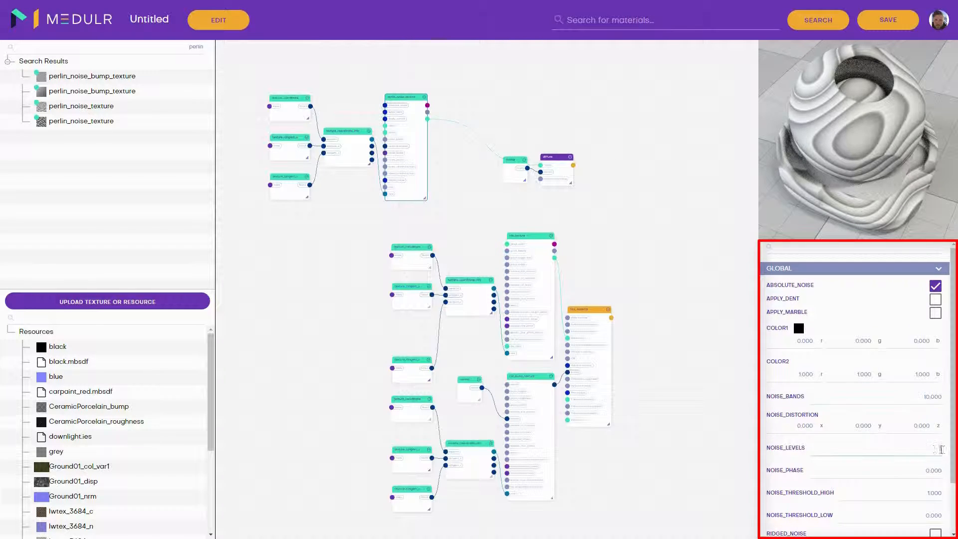
{"action": "type", "text": "7"}
{"action": "key", "text": "Tab"}
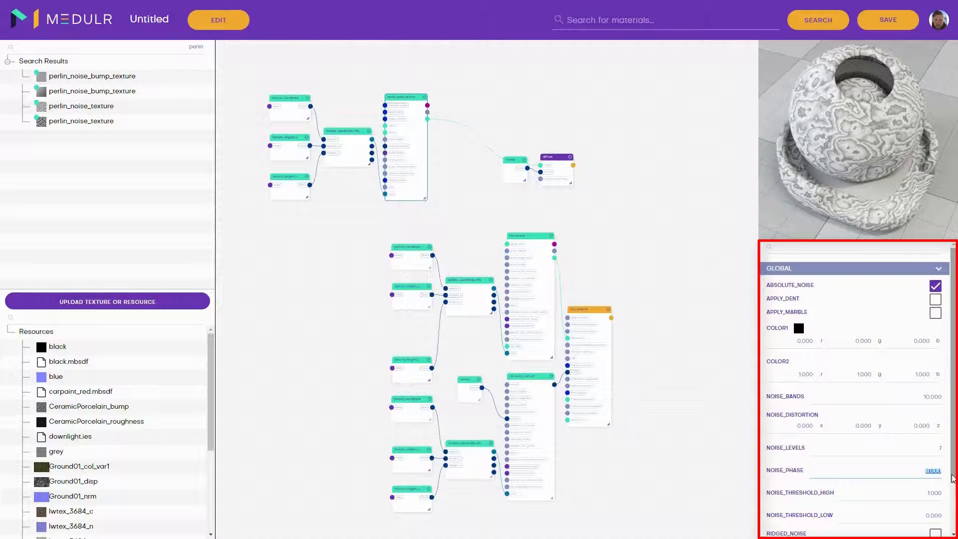
{"action": "type", "text": "8"}
{"action": "key", "text": "Return"}
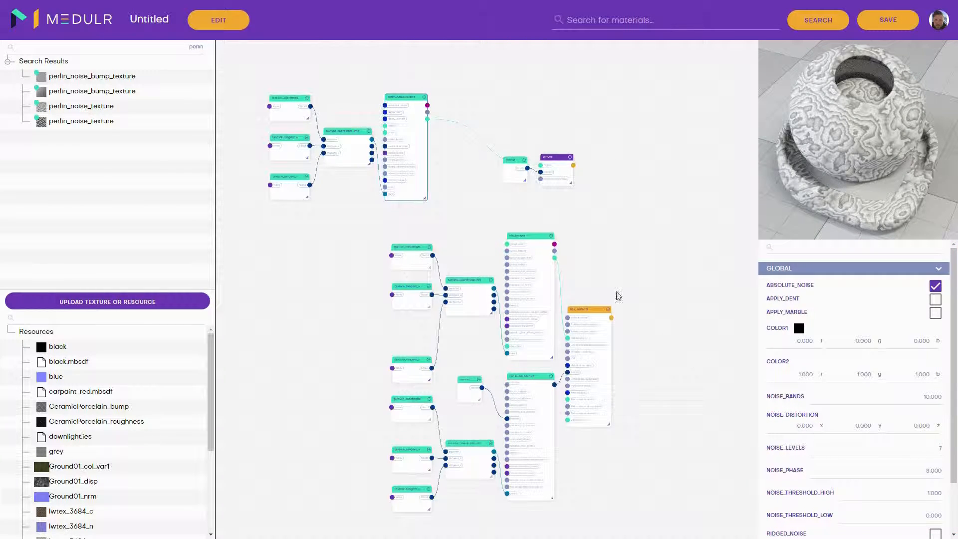
Step: Add a blend node from the library, using diffuse as its base material and flex_material as its blend material
{"action": "left_click_drag", "start_coordinate": [644, 278], "coordinate": [546, 274]}
{"action": "left_click_drag", "start_coordinate": [179, 47], "coordinate": [235, 54]}
{"action": "type", "text": "blend"}
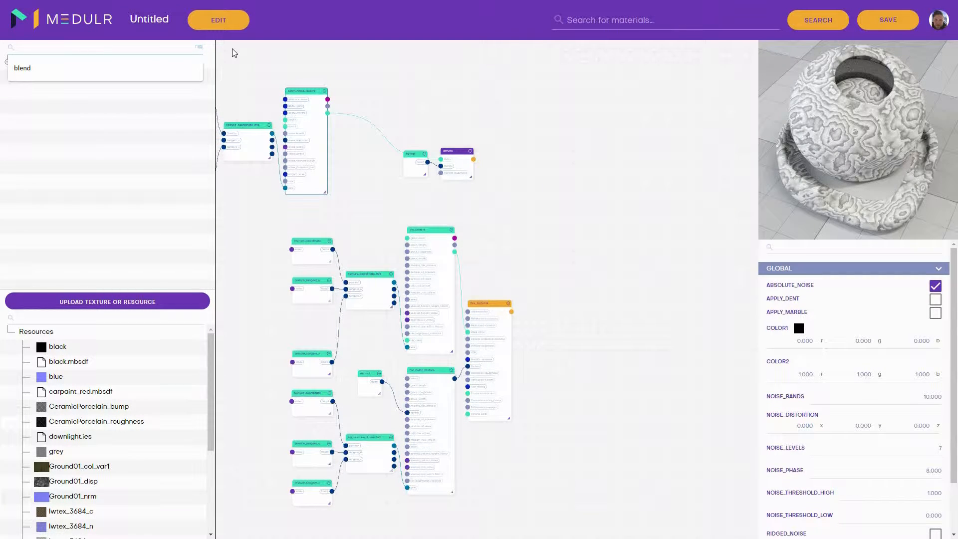
{"action": "left_click_drag", "start_coordinate": [58, 76], "coordinate": [632, 248]}
{"action": "left_click_drag", "start_coordinate": [473, 159], "coordinate": [632, 247]}
{"action": "left_click_drag", "start_coordinate": [511, 312], "coordinate": [630, 256]}
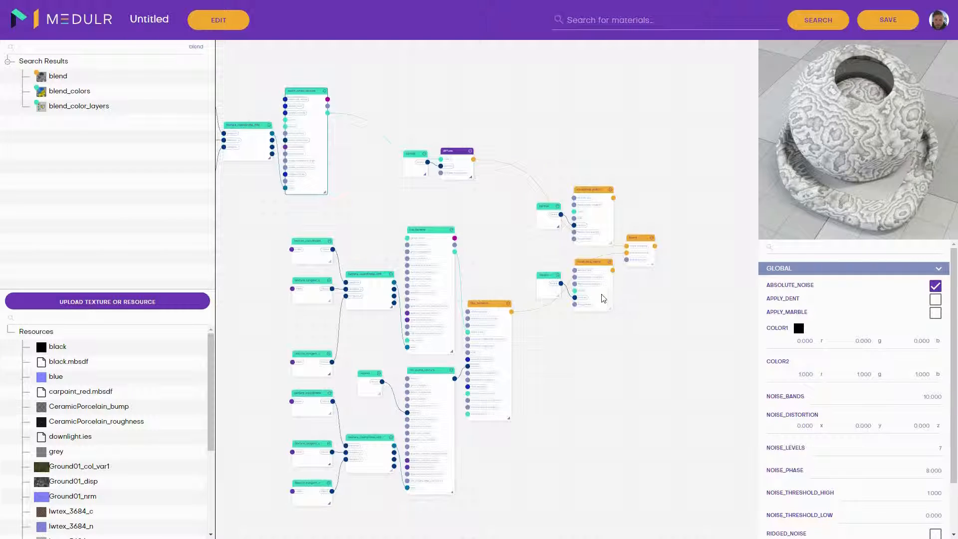
Step: Delete the blend node's leftover default material and normal nodes, and make blend the root material
{"action": "left_click", "coordinate": [549, 288]}
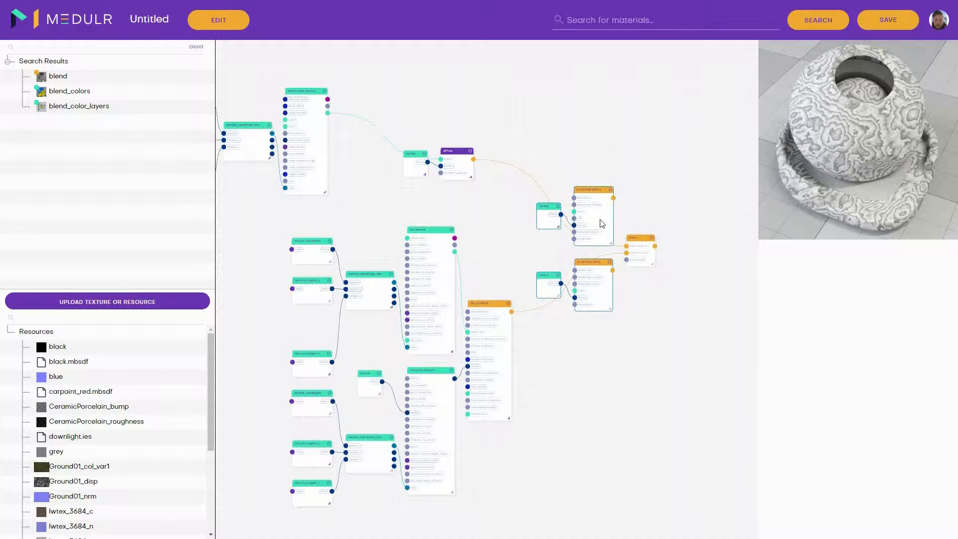
{"action": "key", "text": "Delete"}
{"action": "left_click", "coordinate": [614, 264]}
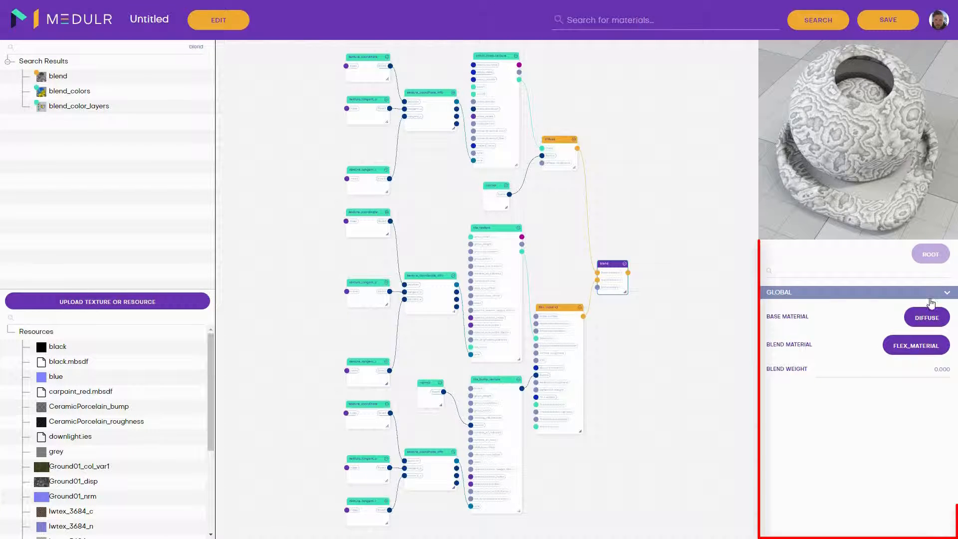
Step: Set the blend node's blend weight to 0.975
{"action": "left_click", "coordinate": [942, 369]}
{"action": "type", "text": "0.975"}
{"action": "key", "text": "ctrl+a"}
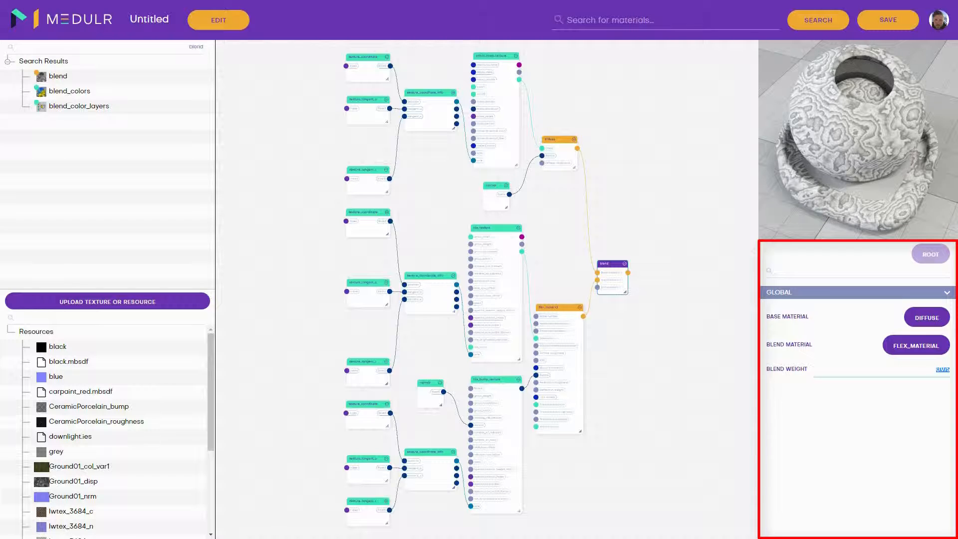
{"action": "left_click", "coordinate": [931, 398]}
Step: Add an apply_clearcoat node from the library and connect the blend node as its base material
{"action": "left_click_drag", "start_coordinate": [669, 397], "coordinate": [541, 342]}
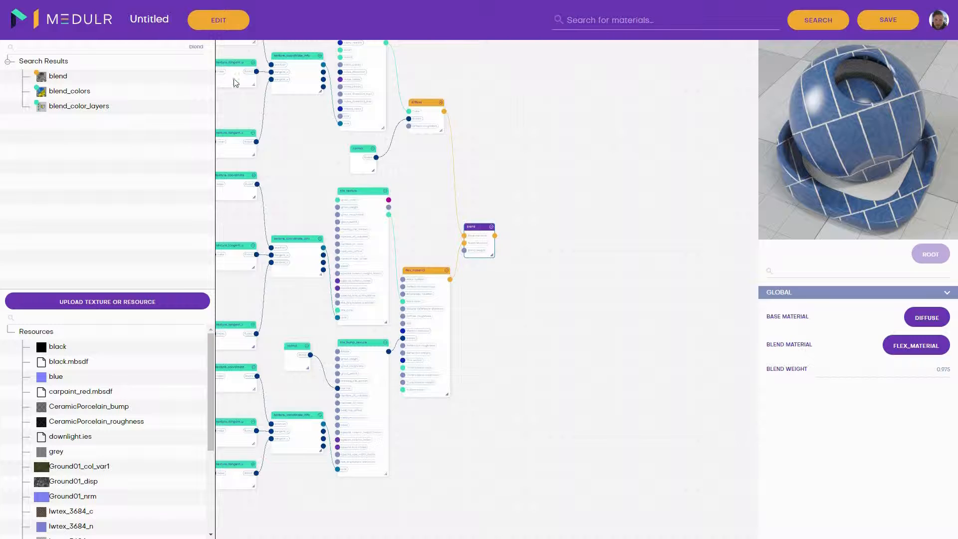
{"action": "left_click_drag", "start_coordinate": [171, 49], "coordinate": [234, 50]}
{"action": "type", "text": "clear"}
{"action": "left_click_drag", "start_coordinate": [115, 79], "coordinate": [617, 318]}
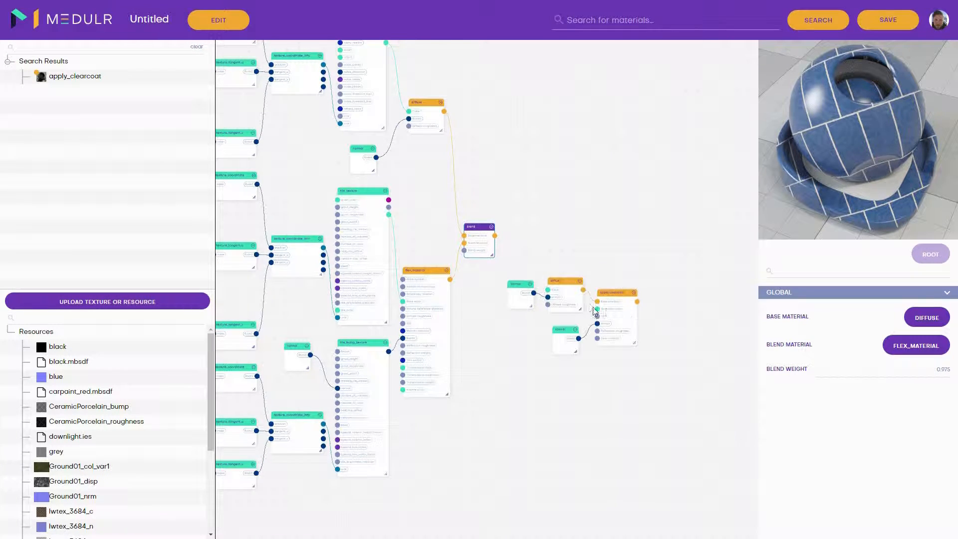
{"action": "left_click_drag", "start_coordinate": [495, 236], "coordinate": [604, 303]}
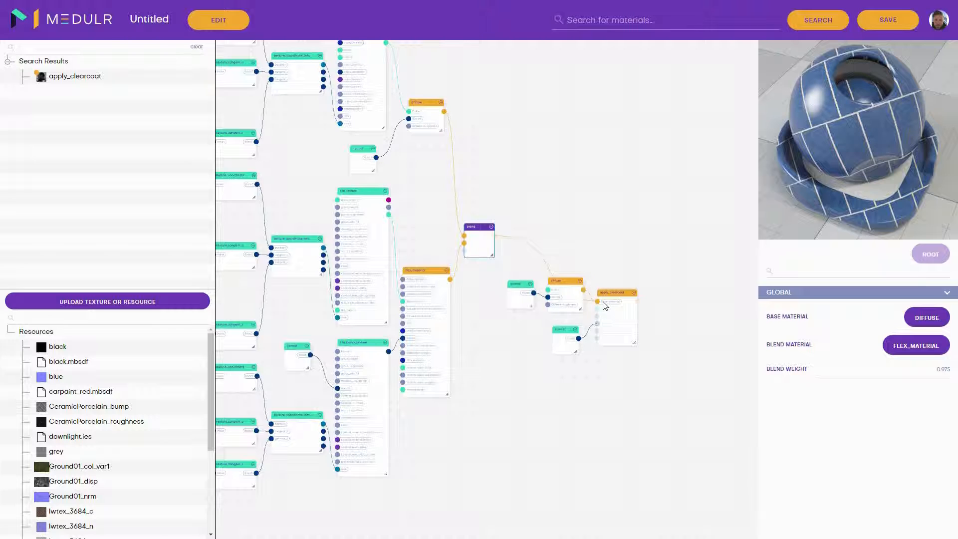
Step: Delete apply_clearcoat's leftover default diffuse and its normal node, and make apply_clearcoat the root material
{"action": "left_click", "coordinate": [562, 279]}
{"action": "left_click", "coordinate": [514, 288]}
{"action": "key", "text": "Delete"}
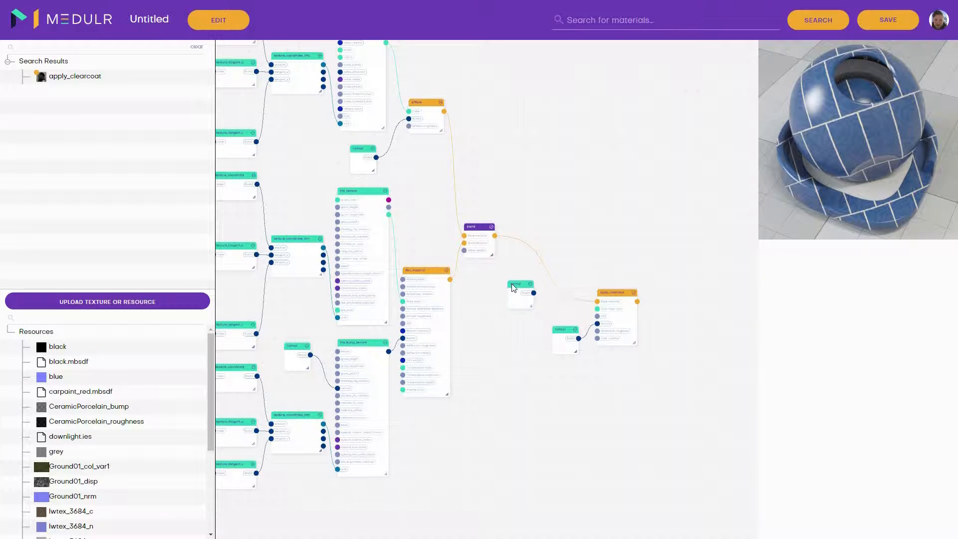
{"action": "left_click", "coordinate": [618, 298]}
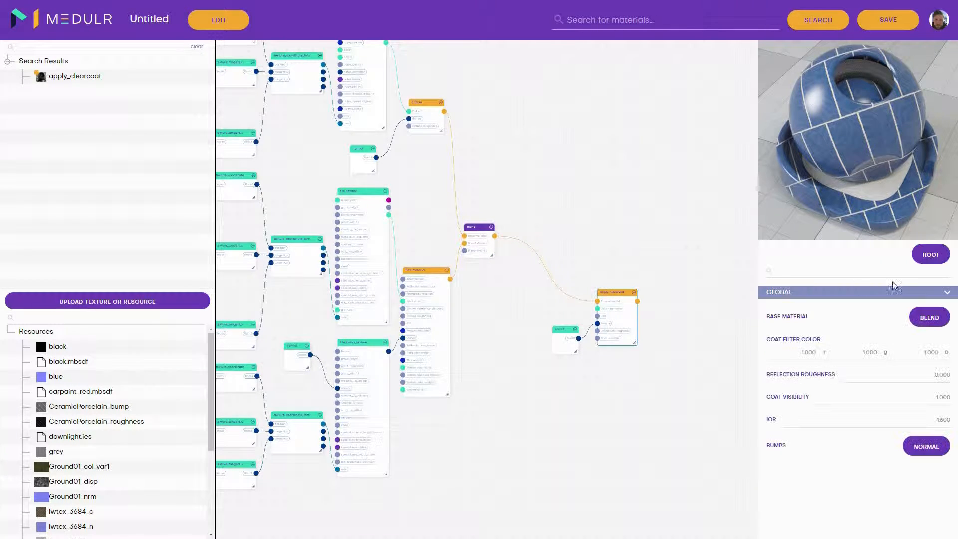
{"action": "left_click", "coordinate": [931, 255]}
Step: Add a flow_noise_bump_texture node, connect it to apply_clearcoat's bumps input, and delete the replaced normal node
{"action": "left_click_drag", "start_coordinate": [590, 350], "coordinate": [530, 318]}
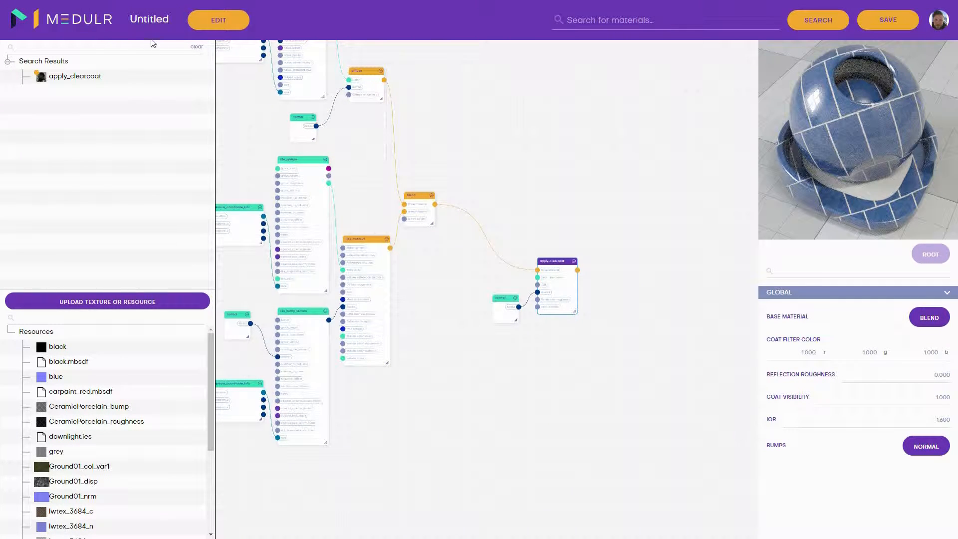
{"action": "left_click", "coordinate": [238, 53]}
{"action": "type", "text": "flow"}
{"action": "key", "text": "Return"}
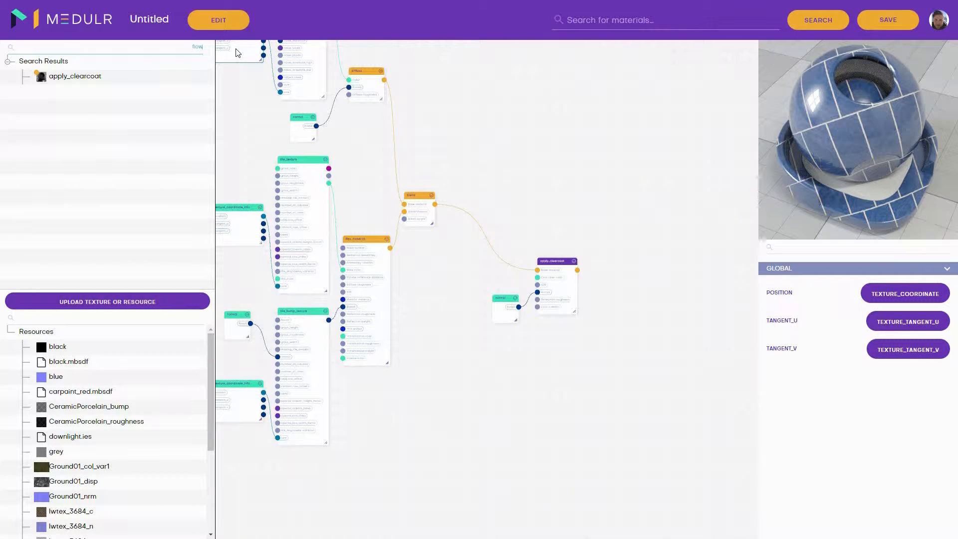
{"action": "left_click_drag", "start_coordinate": [126, 76], "coordinate": [441, 418]}
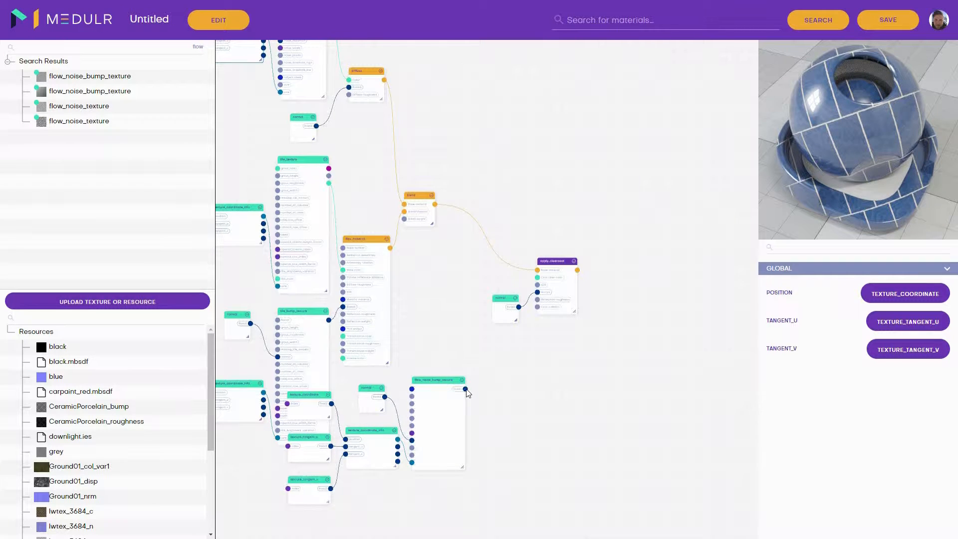
{"action": "left_click_drag", "start_coordinate": [466, 389], "coordinate": [539, 294]}
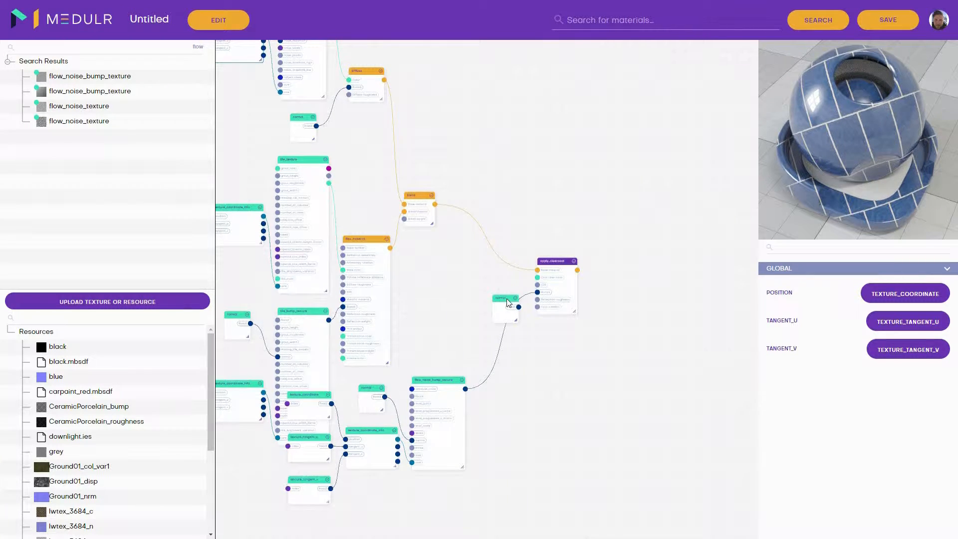
{"action": "key", "text": "Delete"}
Step: Set flow_noise_bump_texture's level progressive U scale and level progressive V motion to 10
{"action": "left_click", "coordinate": [448, 379]}
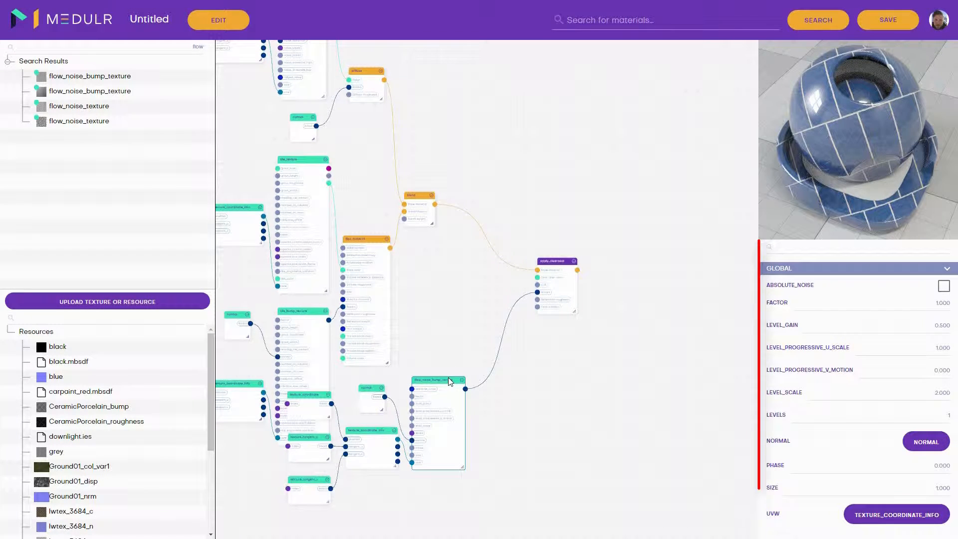
{"action": "left_click", "coordinate": [933, 347]}
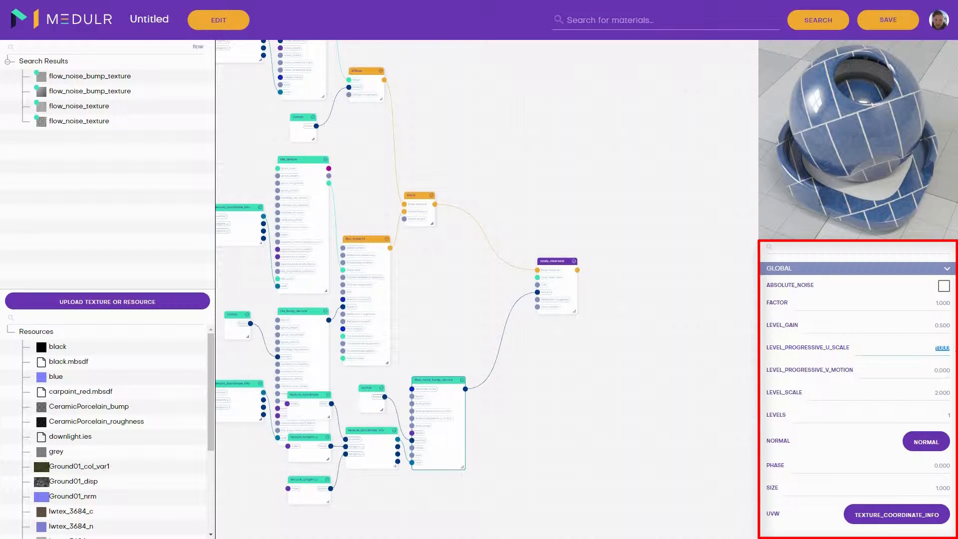
{"action": "left_click", "coordinate": [923, 372]}
{"action": "key", "text": "Return"}
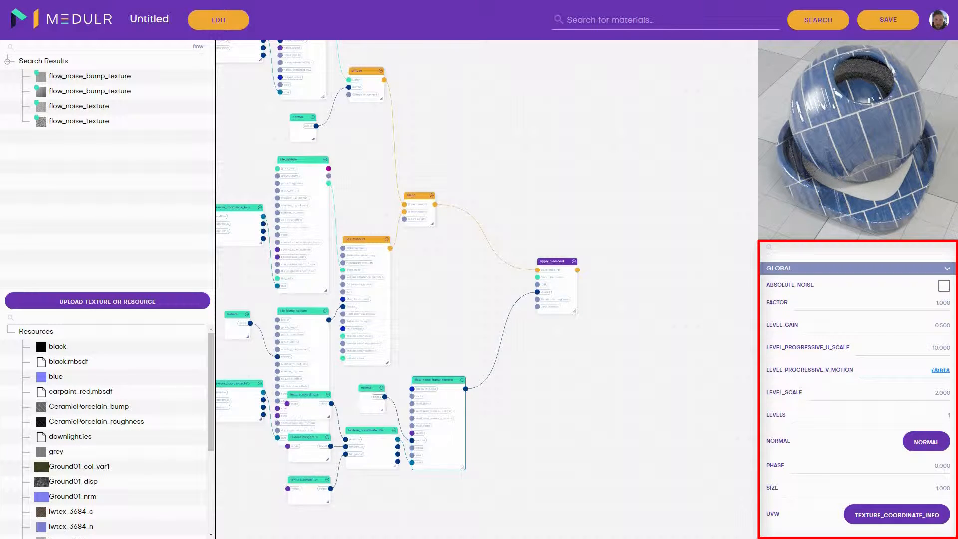
Step: Set flow_noise_bump_texture's level scale to 5 and its levels to 6
{"action": "left_click", "coordinate": [925, 395]}
{"action": "type", "text": "5"}
{"action": "key", "text": "Return"}
{"action": "left_click", "coordinate": [949, 417]}
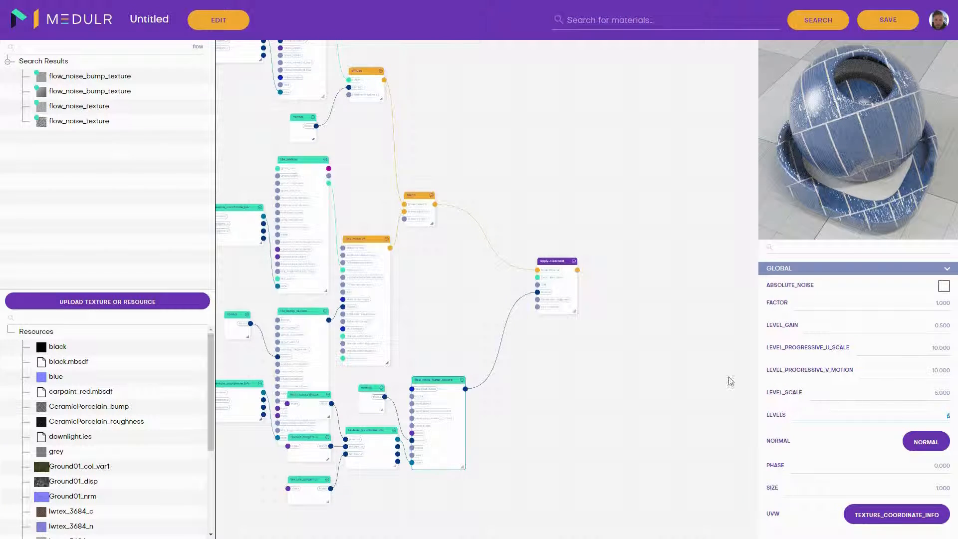
{"action": "type", "text": "2"}
{"action": "left_click", "coordinate": [761, 392]}
Step: Set apply_clearcoat's reflection roughness to 1 and its coat visibility to 0.6
{"action": "left_click", "coordinate": [569, 307]}
{"action": "left_click", "coordinate": [940, 376]}
{"action": "type", "text": "1"}
{"action": "key", "text": "Return"}
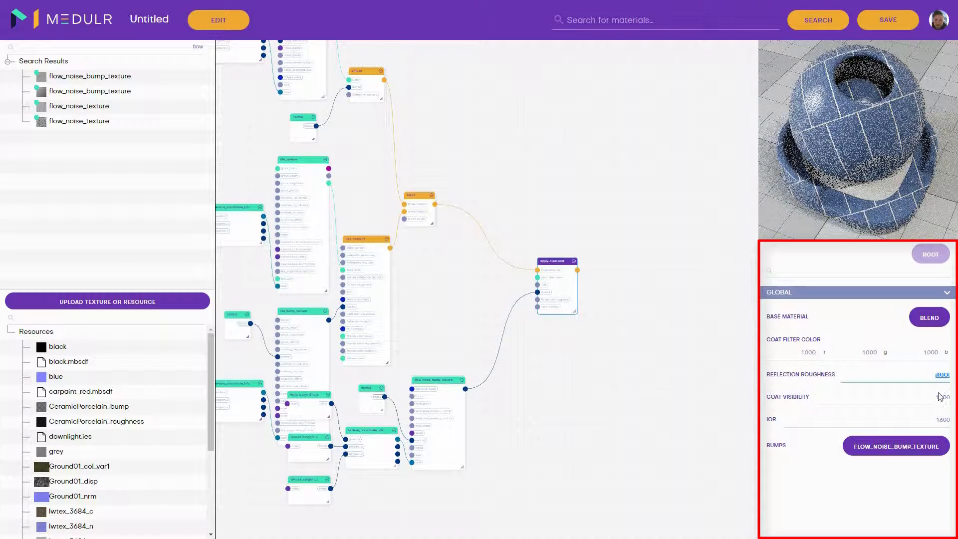
{"action": "left_click", "coordinate": [927, 399]}
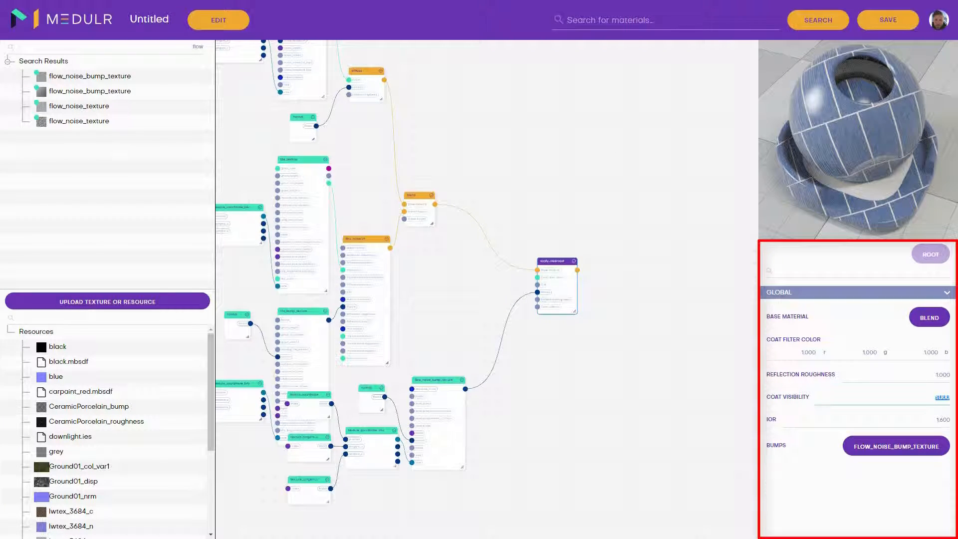
{"action": "type", "text": "0.6"}
{"action": "key", "text": "Return"}
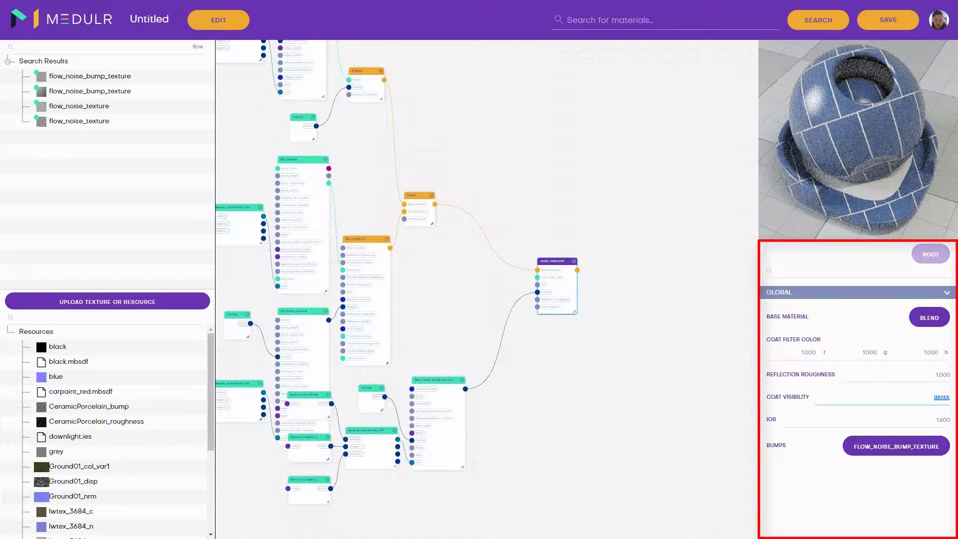
{"action": "left_click", "coordinate": [700, 413]}
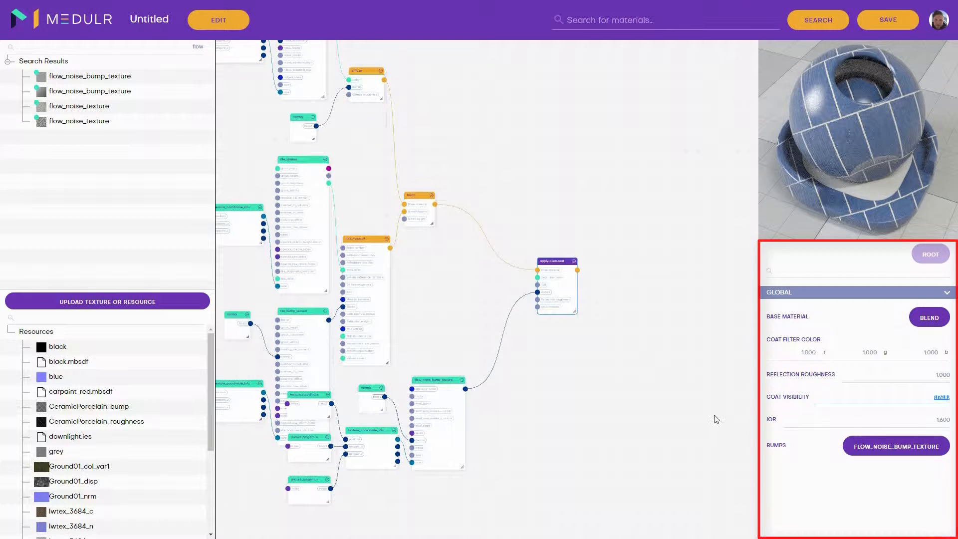
Step: Add a second apply_clearcoat node from the library and connect the first apply_clearcoat as its base material
{"action": "left_click_drag", "start_coordinate": [114, 50], "coordinate": [257, 54]}
{"action": "type", "text": "clear"}
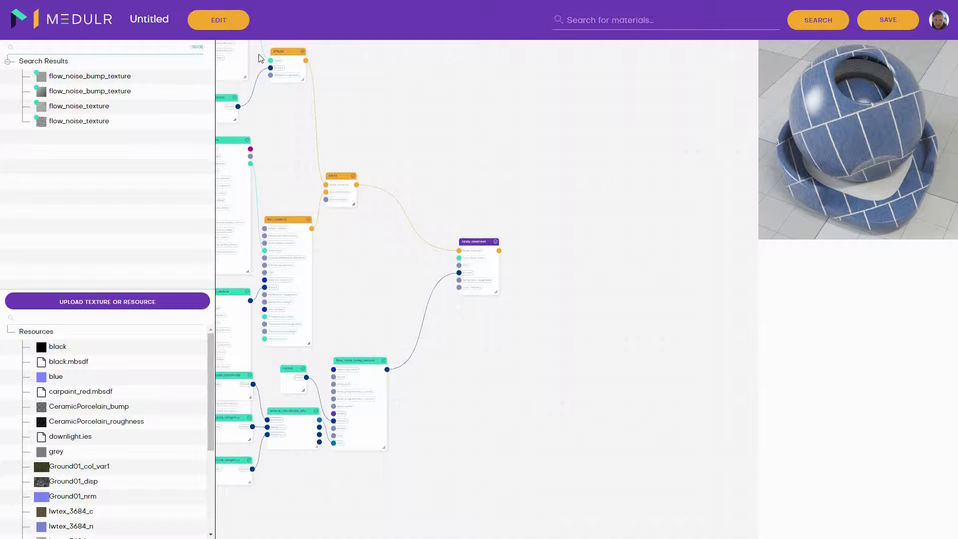
{"action": "left_click_drag", "start_coordinate": [81, 78], "coordinate": [591, 368]}
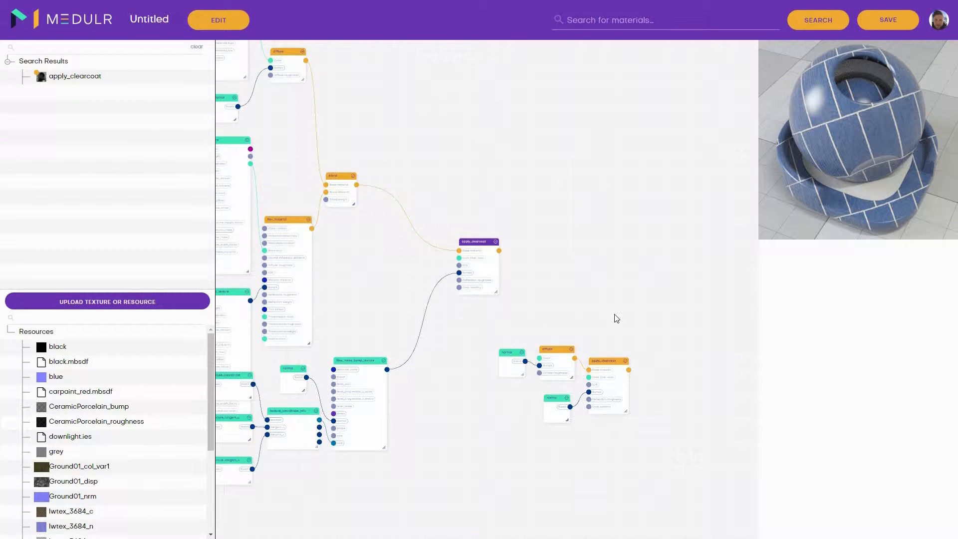
{"action": "left_click_drag", "start_coordinate": [499, 251], "coordinate": [595, 375]}
Step: Delete the second apply_clearcoat's leftover default diffuse and its normal node, and make this clearcoat the root material
{"action": "left_click", "coordinate": [560, 370]}
{"action": "left_click", "coordinate": [516, 372]}
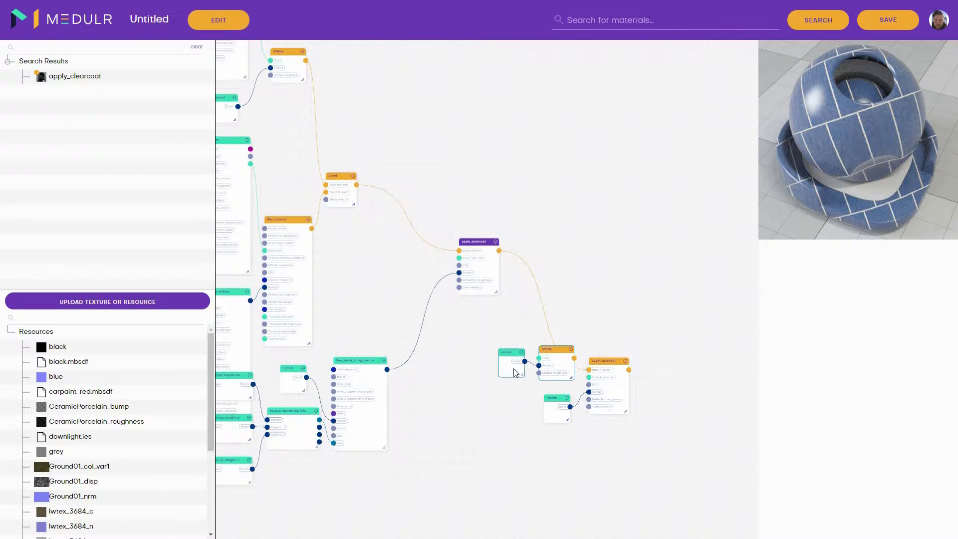
{"action": "key", "text": "Delete"}
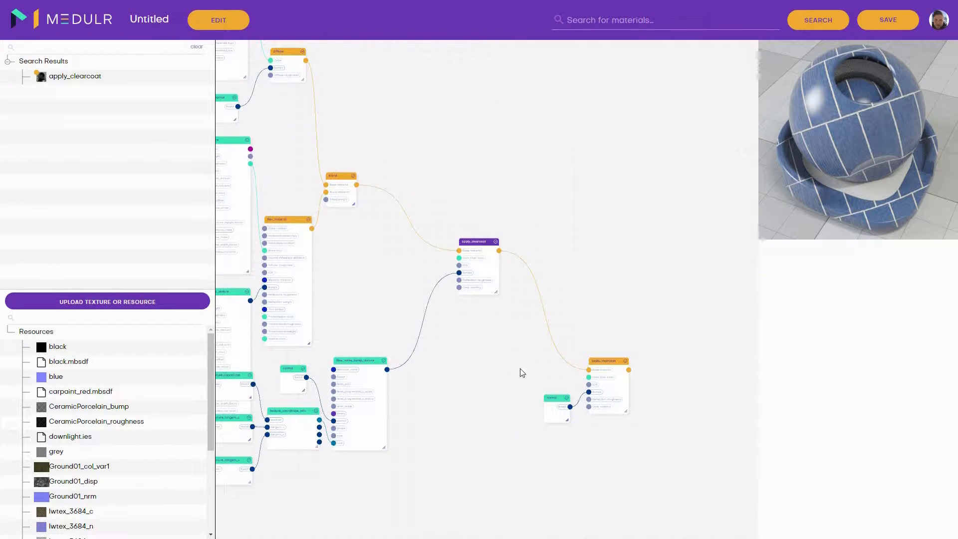
{"action": "left_click", "coordinate": [610, 365]}
{"action": "left_click", "coordinate": [921, 255]}
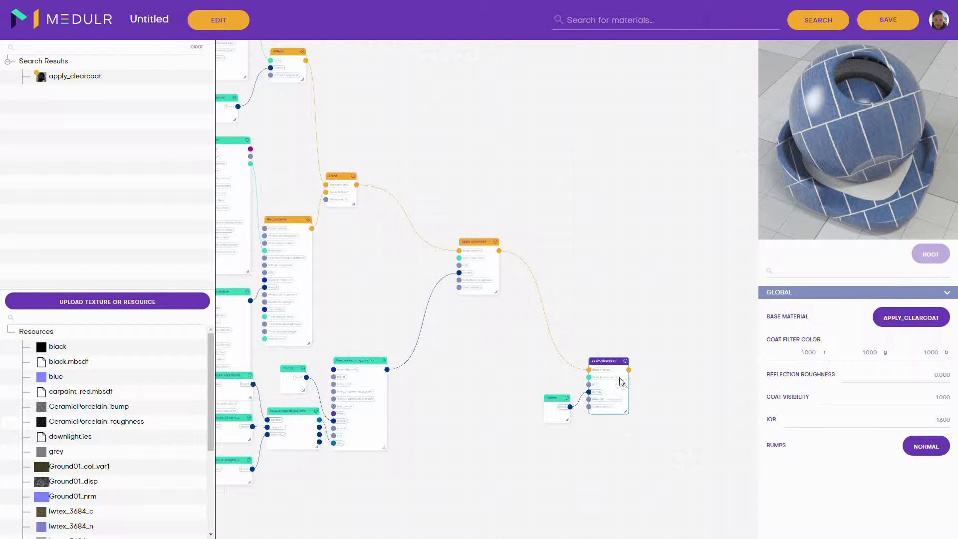
Step: Connect tile_bump_texture to the second apply_clearcoat's bumps input and delete the replaced normal node
{"action": "left_click_drag", "start_coordinate": [689, 424], "coordinate": [599, 367]}
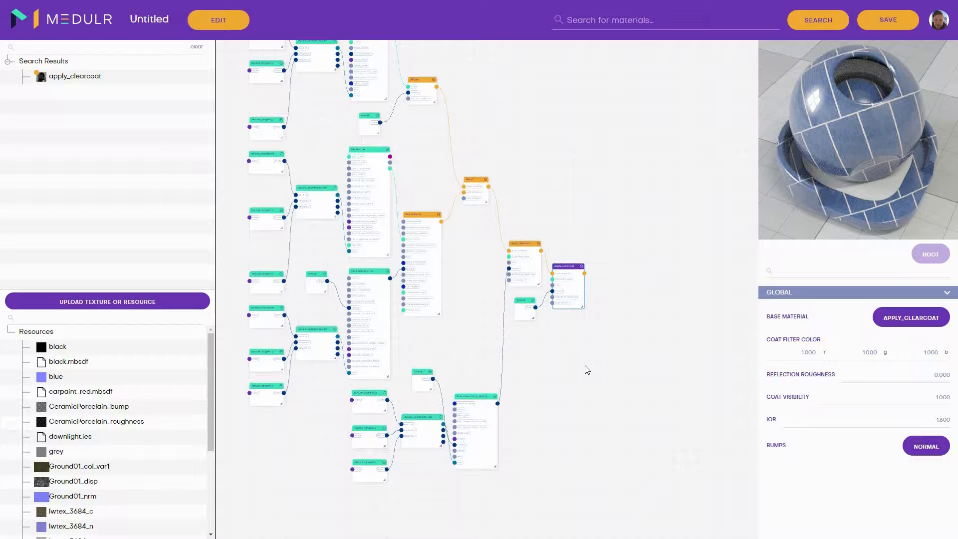
{"action": "left_click_drag", "start_coordinate": [389, 278], "coordinate": [553, 292]}
{"action": "left_click", "coordinate": [518, 315]}
{"action": "key", "text": "Delete"}
Step: Set the second apply_clearcoat's reflection roughness to 0.01 and its coat visibility to 0.4
{"action": "left_click", "coordinate": [572, 278]}
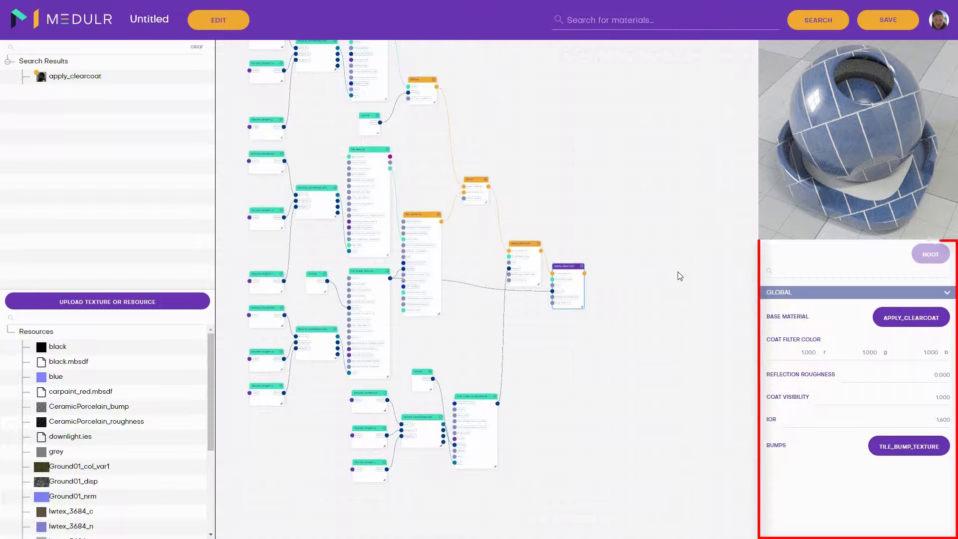
{"action": "left_click", "coordinate": [942, 375]}
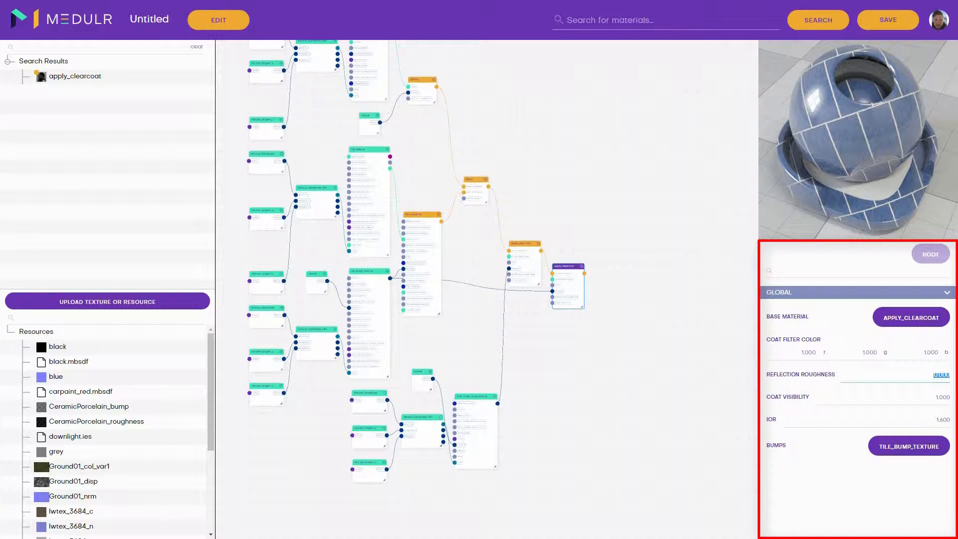
{"action": "type", "text": "0.01"}
{"action": "key", "text": "Return"}
{"action": "left_click", "coordinate": [941, 398]}
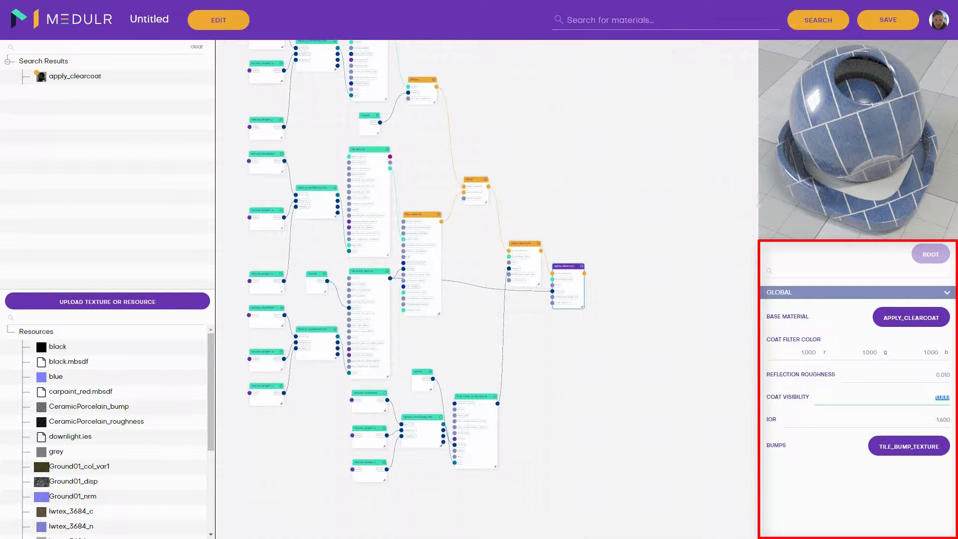
{"action": "type", "text": "0.4"}
{"action": "key", "text": "Return"}
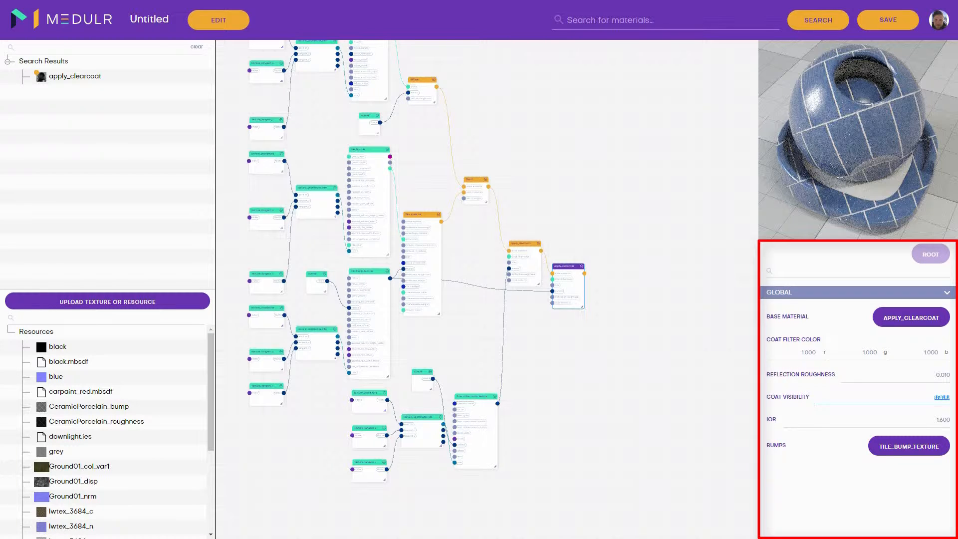
{"action": "left_click", "coordinate": [684, 336]}
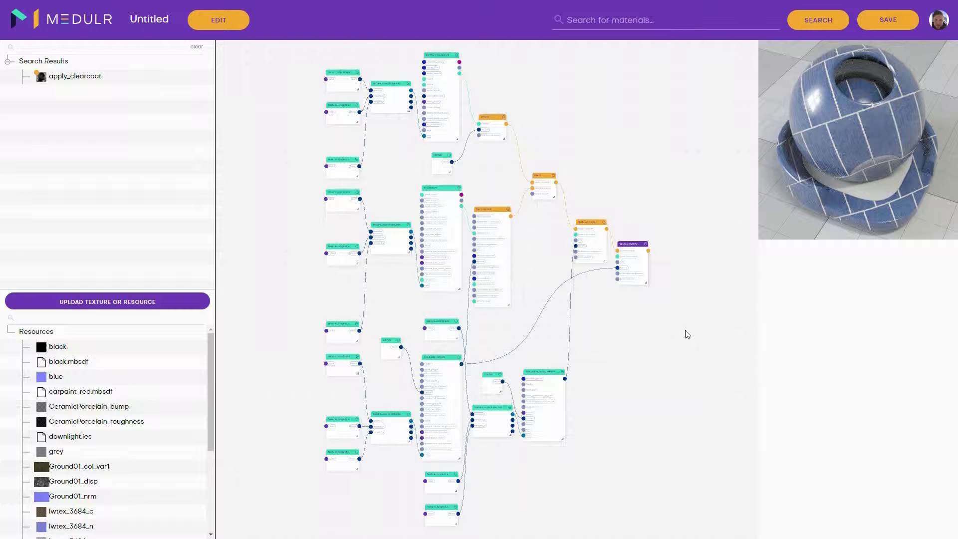